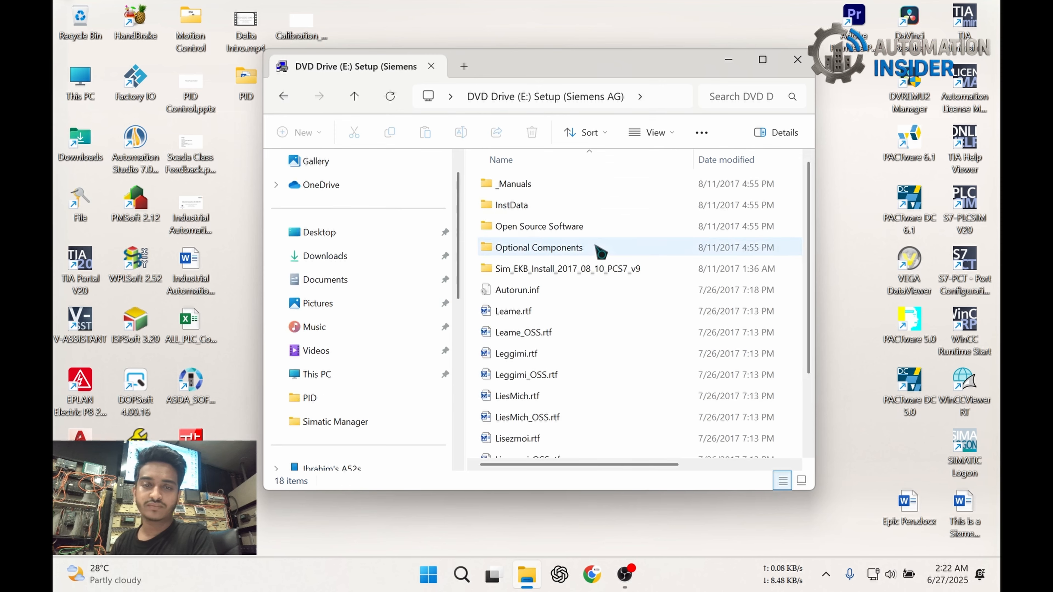
- Run Setup.exe from the Siemens setup DVD drive as administrator and minimize the file window
{"action": "scroll", "coordinate": [517, 357], "scroll_direction": "down", "scroll_amount": 2}
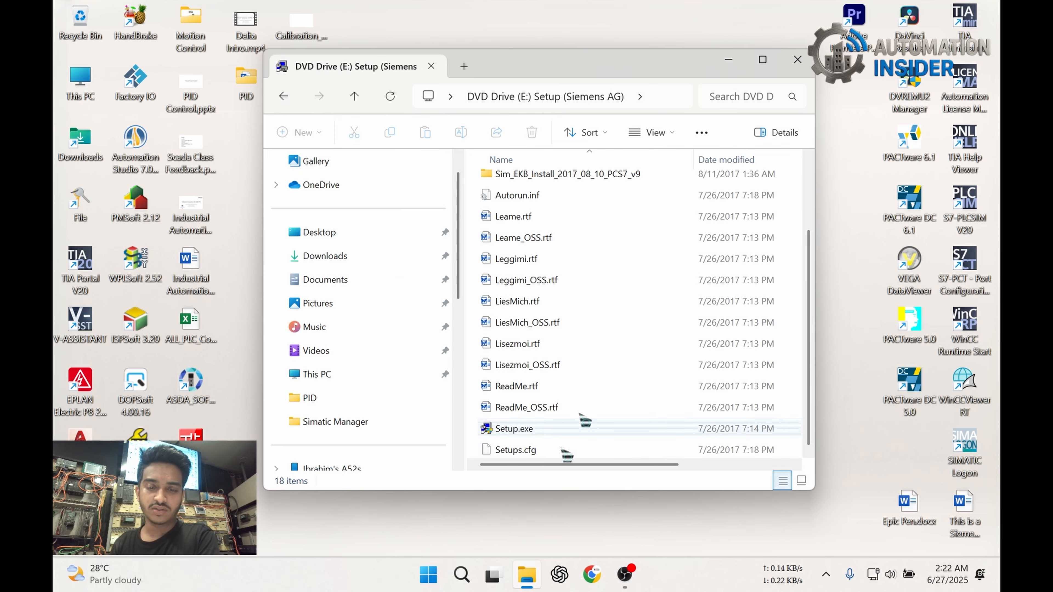
{"action": "right_click", "coordinate": [527, 429]}
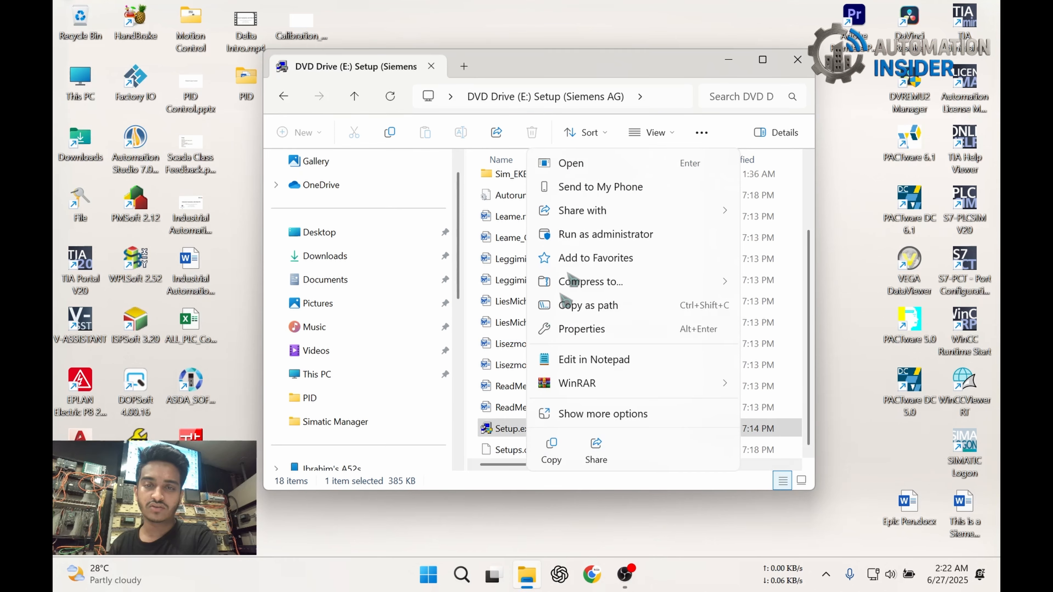
{"action": "left_click", "coordinate": [580, 237]}
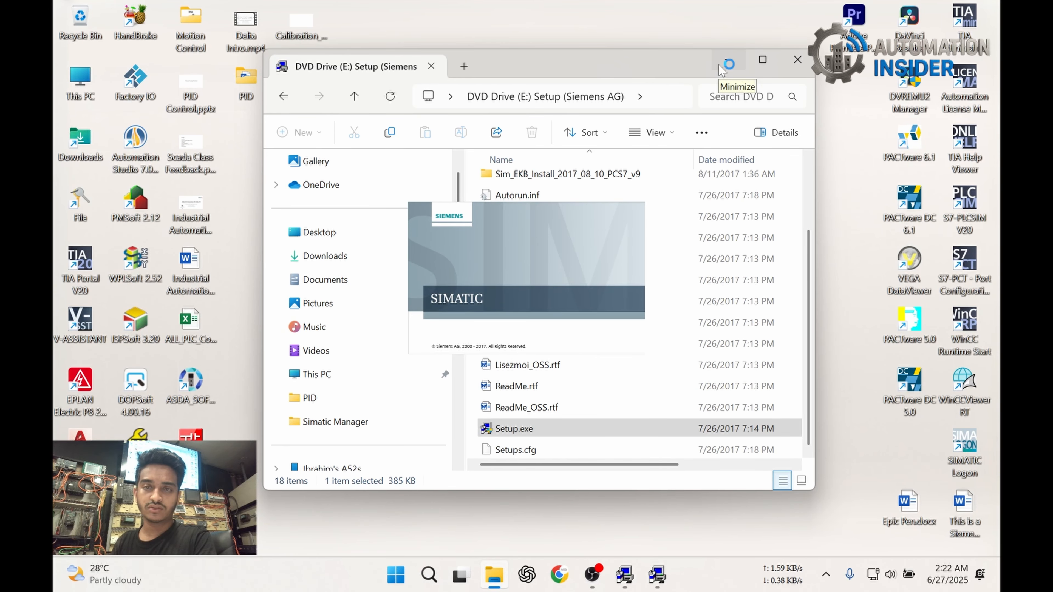
{"action": "left_click", "coordinate": [722, 67]}
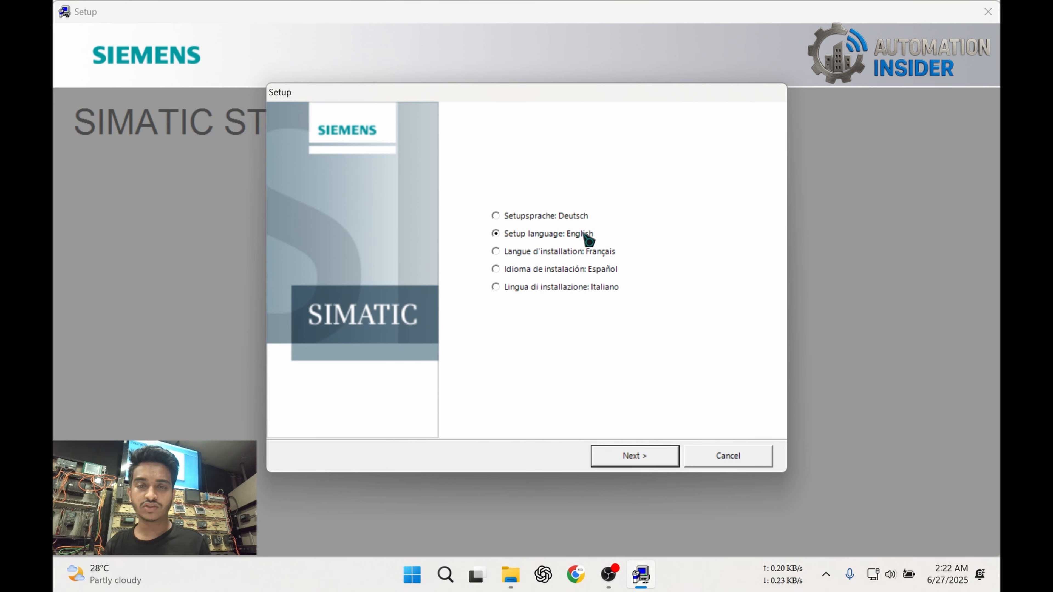
- Continue the setup in English past the product notes and accept the license agreement conditions
{"action": "left_click", "coordinate": [647, 458]}
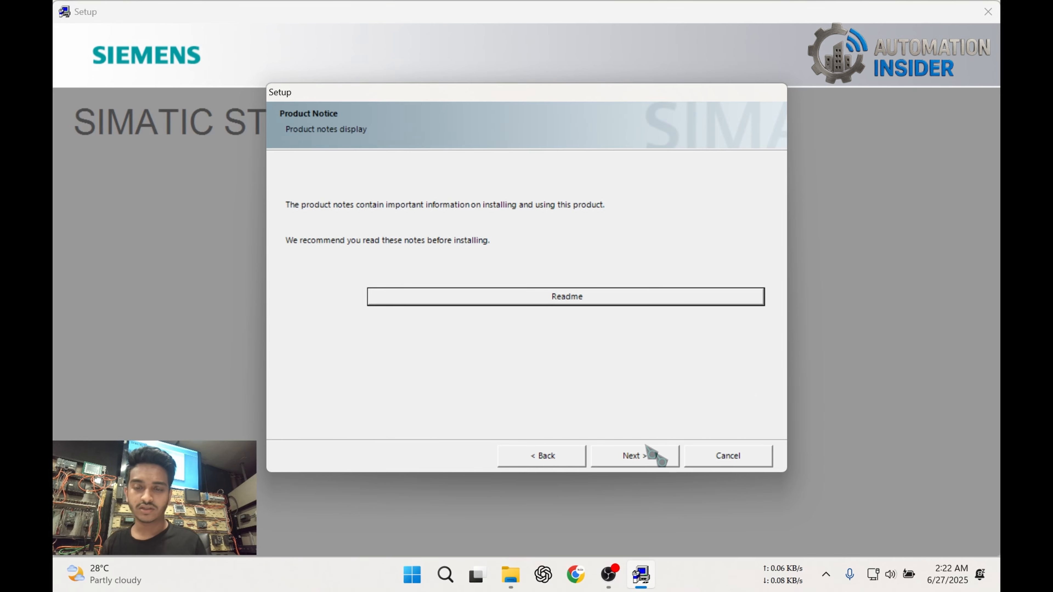
{"action": "left_click", "coordinate": [657, 456]}
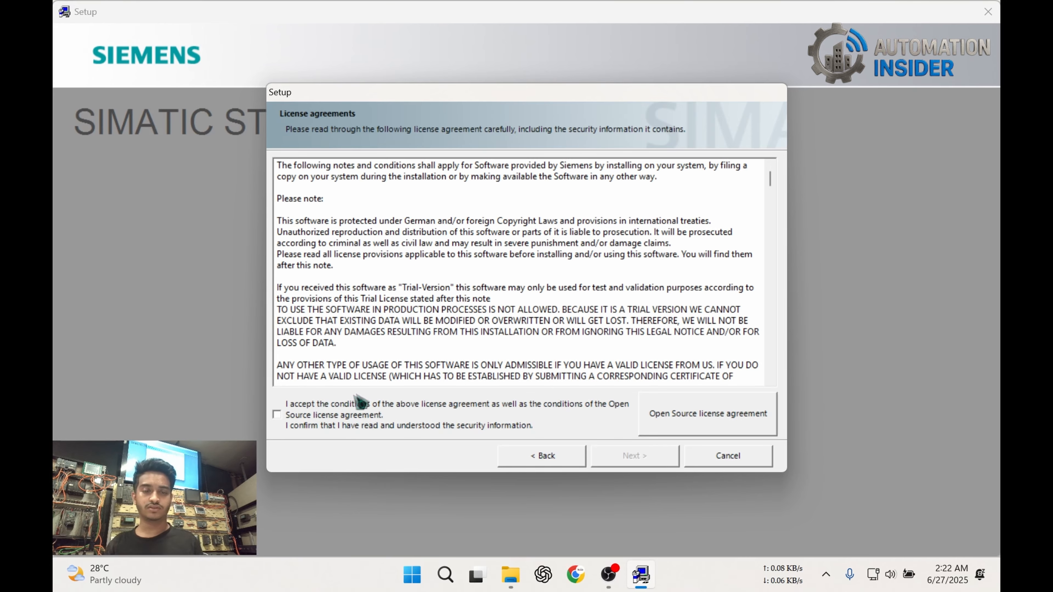
{"action": "left_click", "coordinate": [353, 416]}
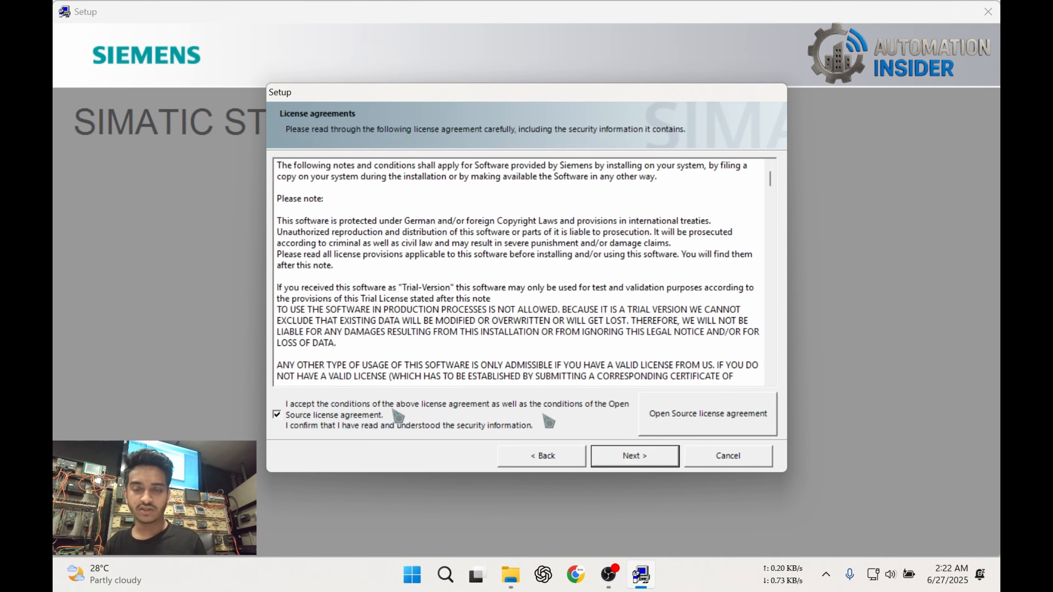
{"action": "left_click", "coordinate": [639, 460]}
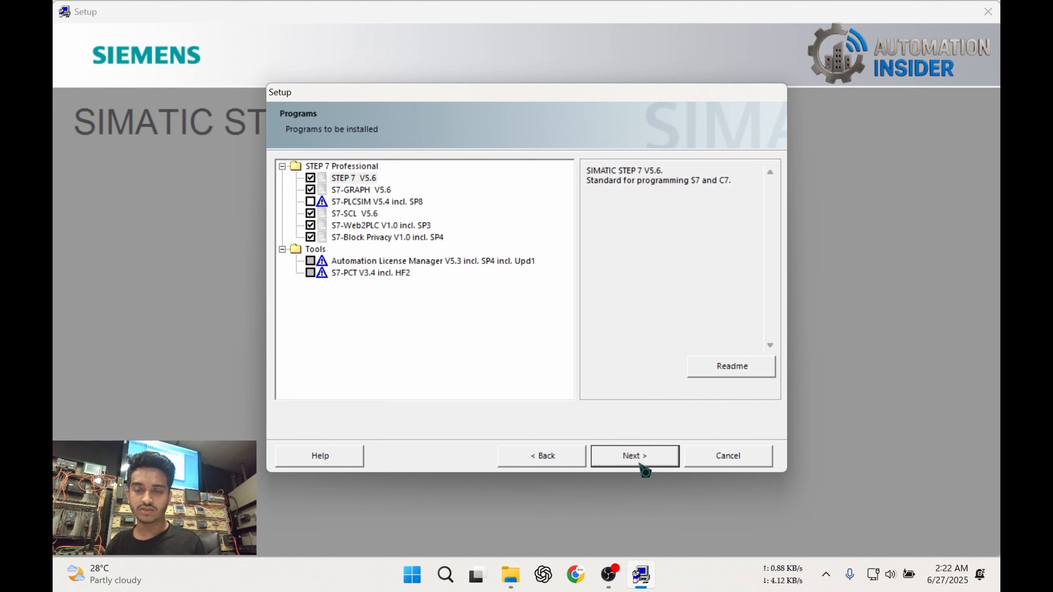
- Add S7-PLCSIM V5.4 incl. SP8 to the programs selected for installation and confirm the selection
{"action": "left_click", "coordinate": [310, 202]}
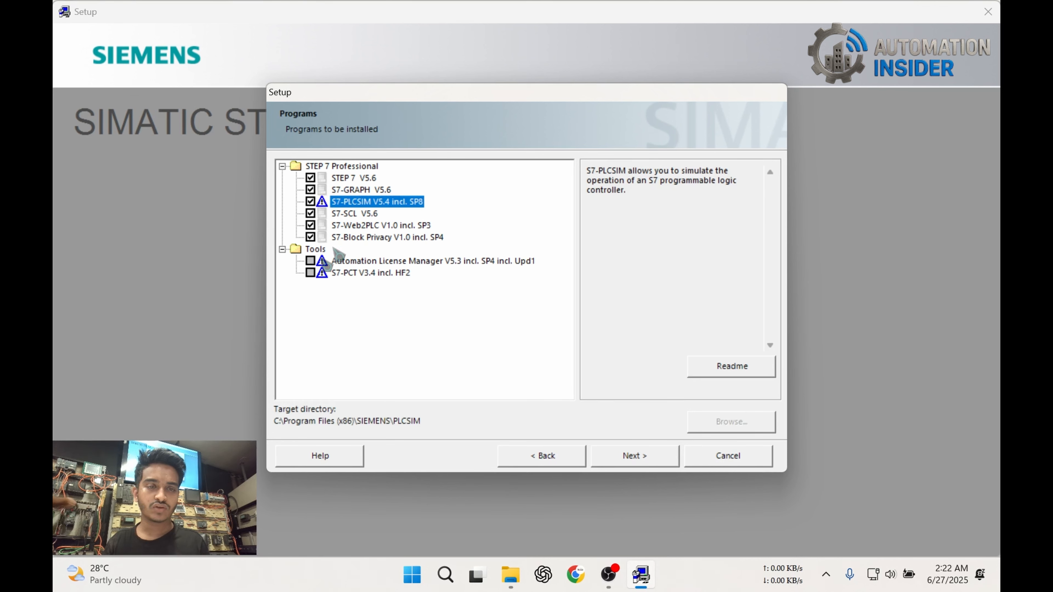
{"action": "left_click", "coordinate": [323, 262]}
{"action": "left_click", "coordinate": [330, 275]}
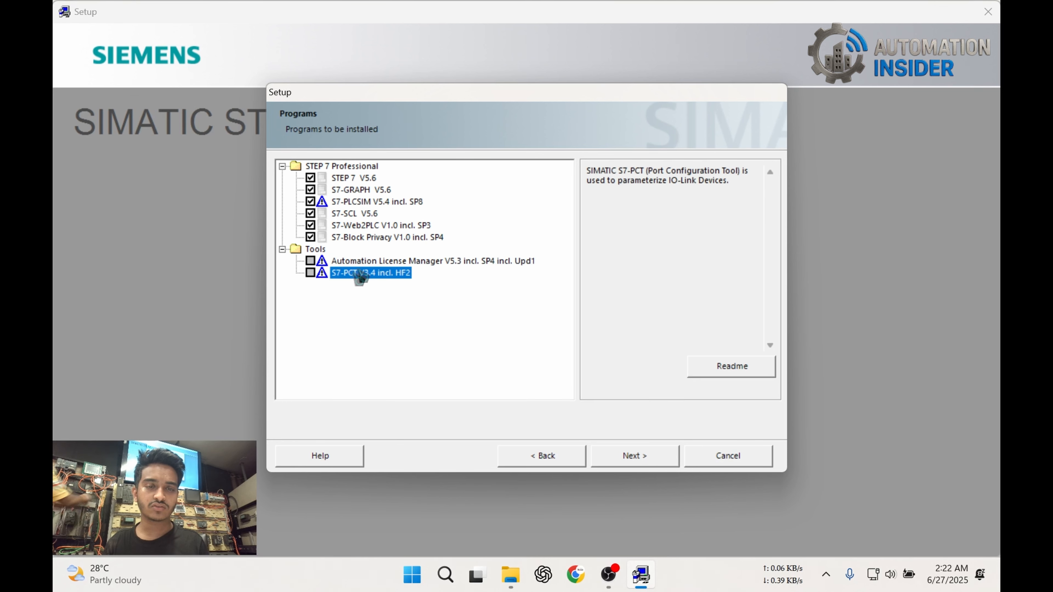
{"action": "left_click", "coordinate": [360, 263]}
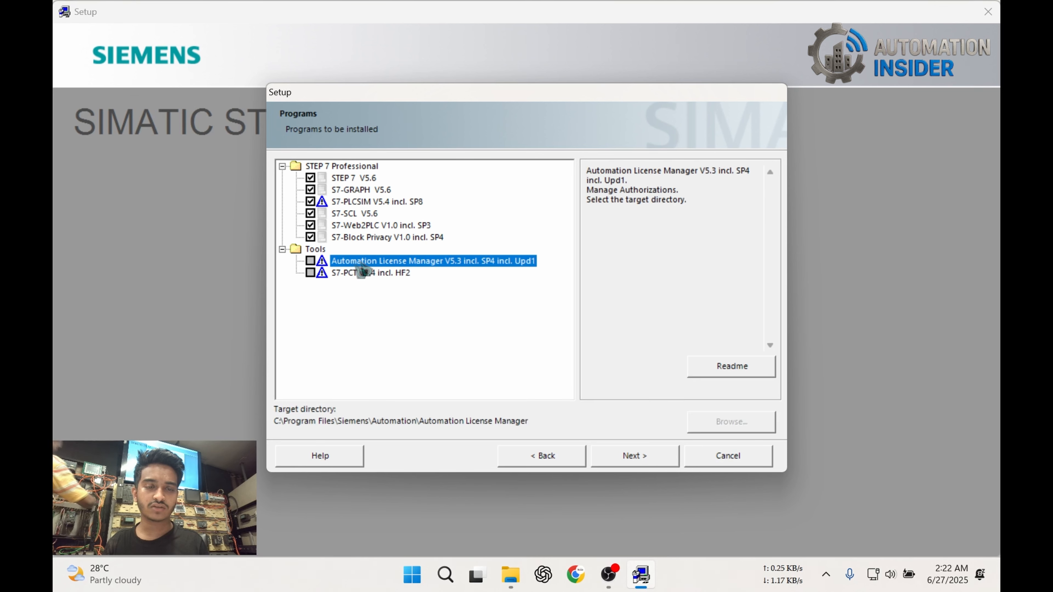
{"action": "left_click", "coordinate": [639, 455]}
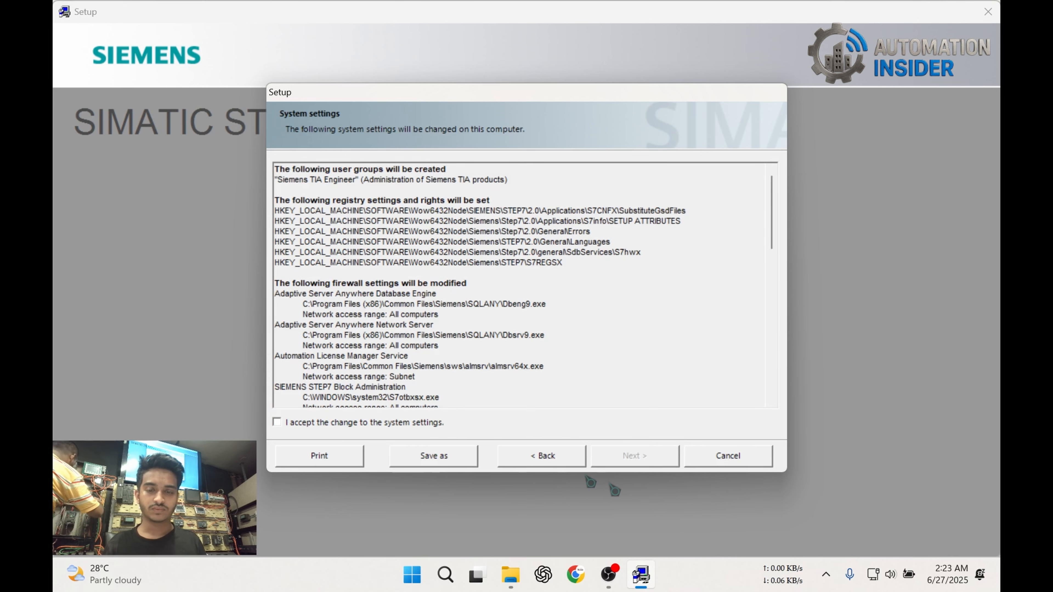
- Accept the change to the system settings and start installing the selected programs
{"action": "left_click", "coordinate": [338, 424]}
{"action": "left_click", "coordinate": [650, 461]}
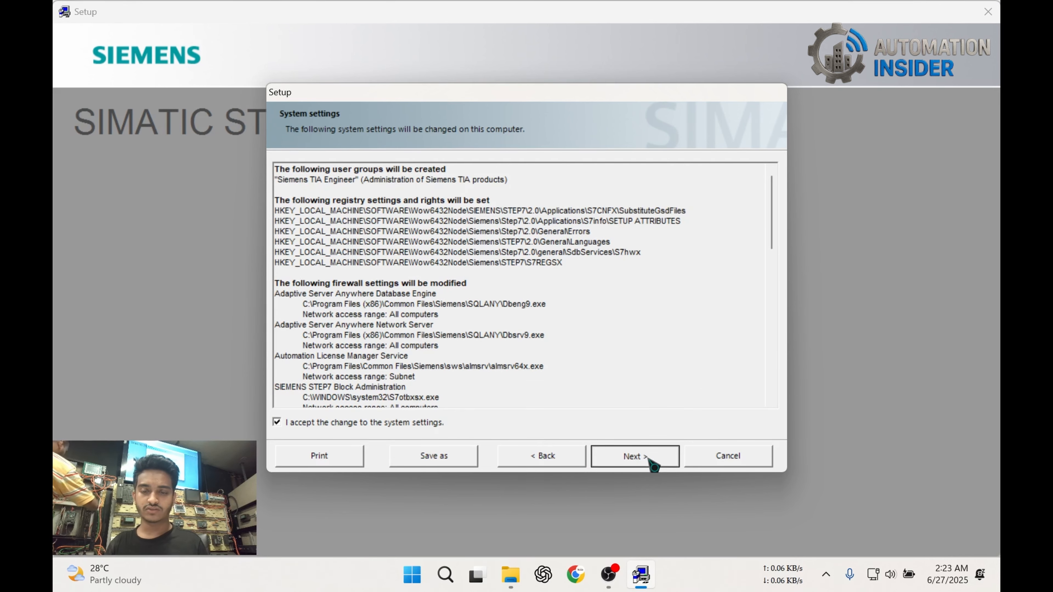
{"action": "left_click", "coordinate": [649, 460]}
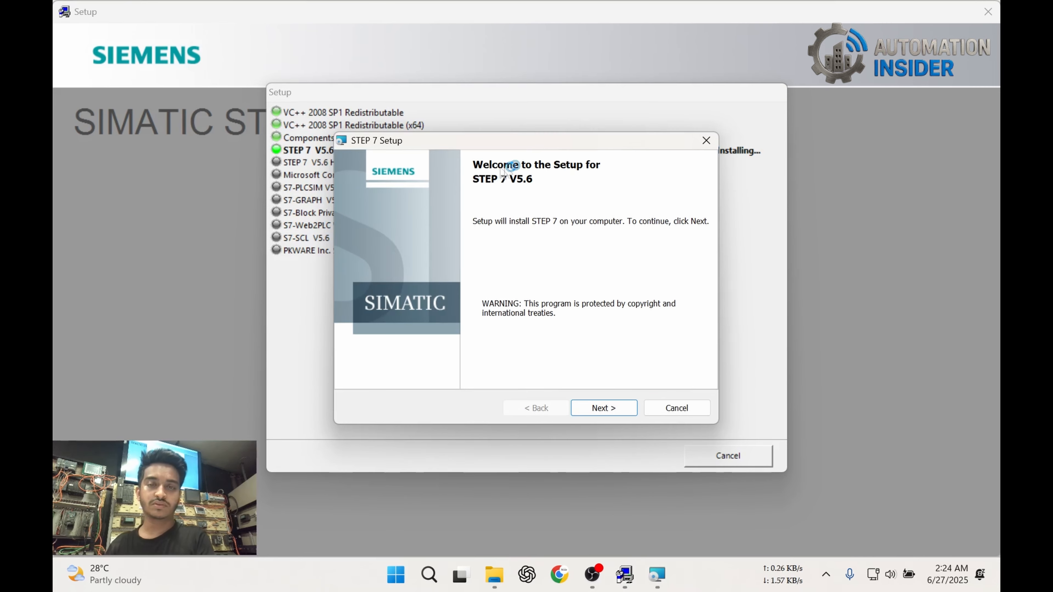
- Proceed through the STEP 7 V5.6 welcome and readme pages and enter Ulterior as the organization
{"action": "left_click", "coordinate": [613, 414]}
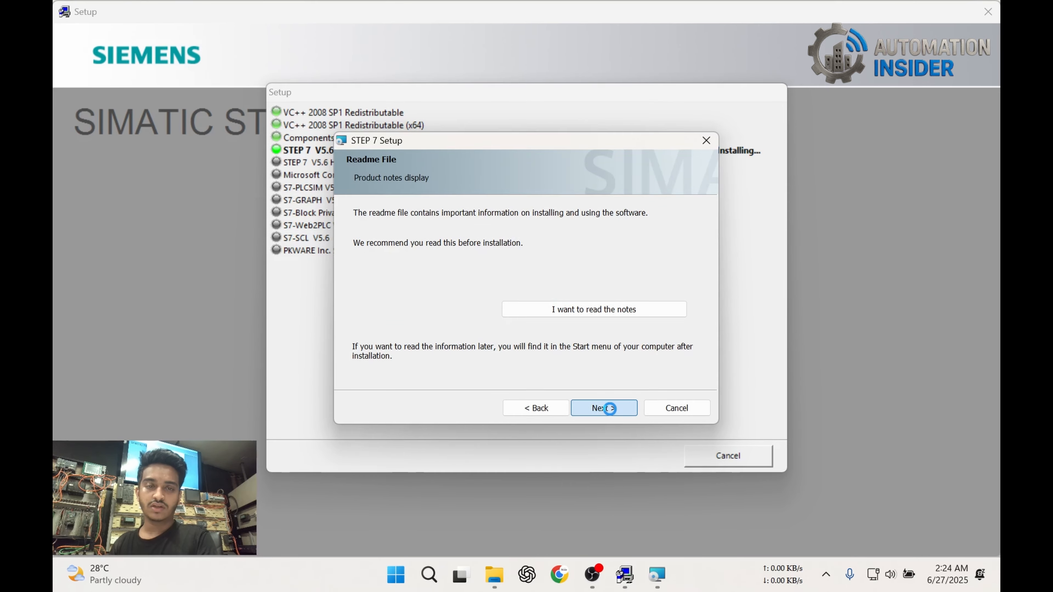
{"action": "left_click", "coordinate": [615, 411]}
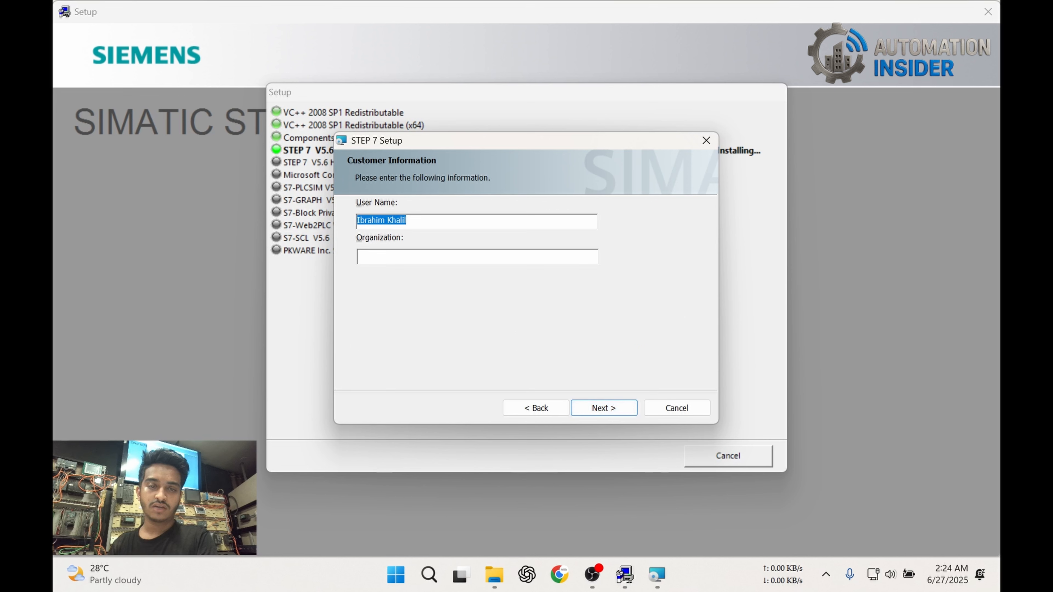
{"action": "left_click", "coordinate": [359, 256]}
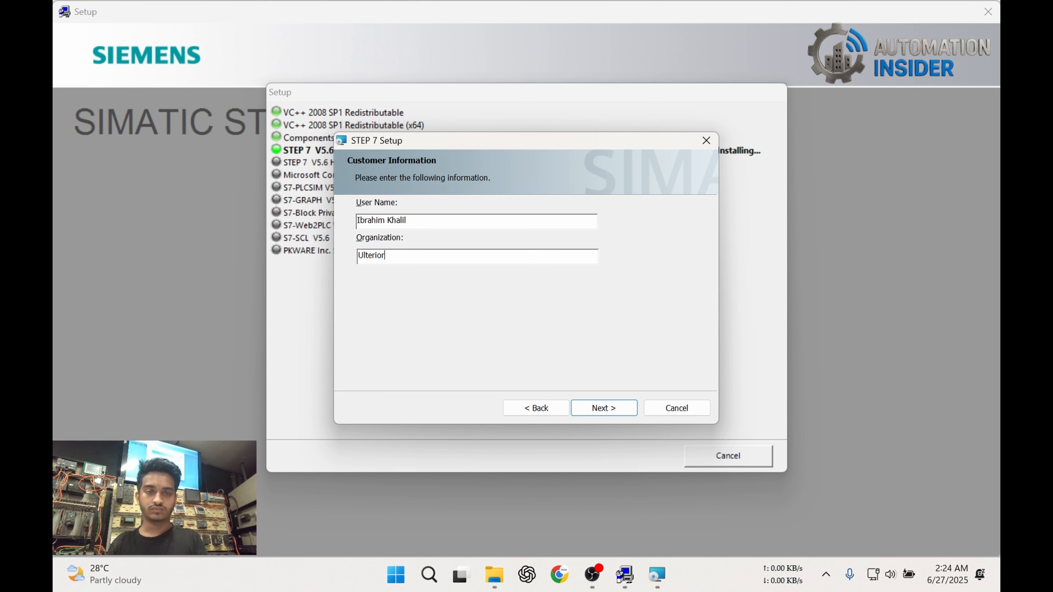
{"action": "left_click", "coordinate": [604, 409]}
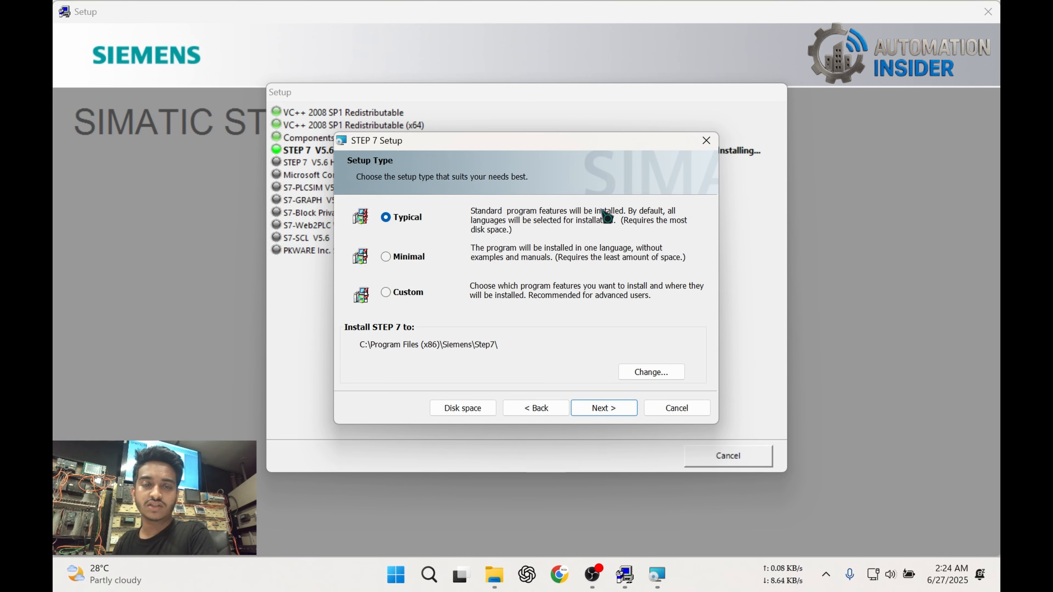
- Install STEP 7 with the Typical setup type and all product languages, without transferring license keys during installation
{"action": "left_click", "coordinate": [601, 411]}
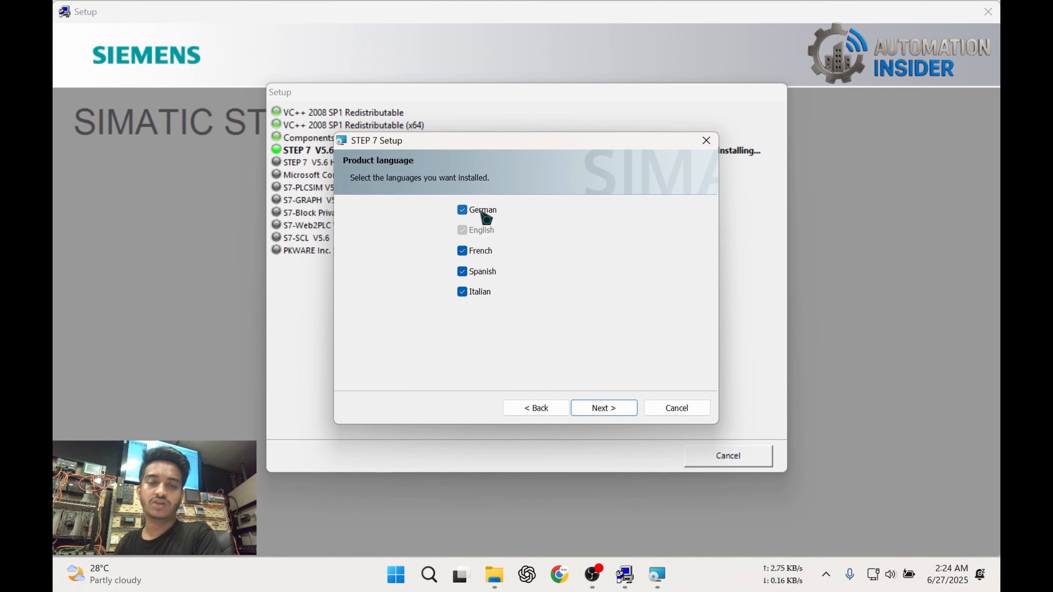
{"action": "left_click", "coordinate": [614, 408]}
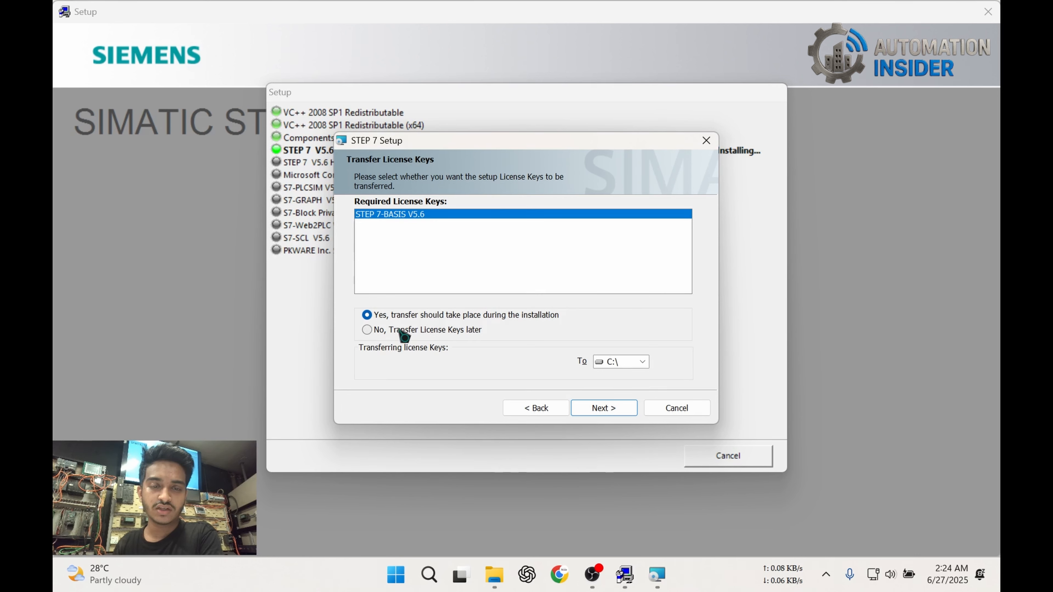
{"action": "left_click", "coordinate": [386, 331]}
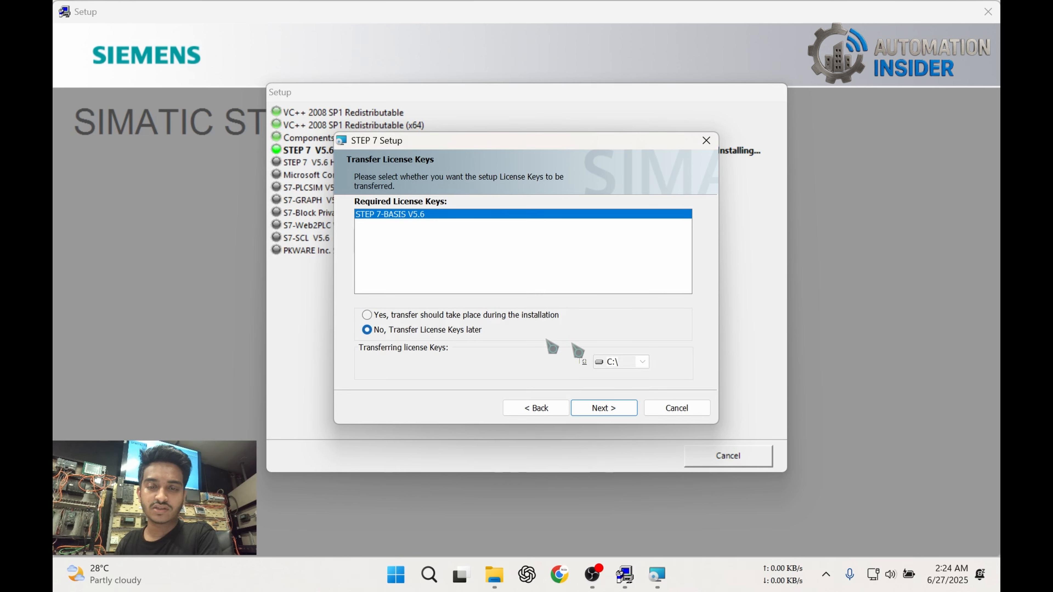
{"action": "left_click", "coordinate": [623, 409]}
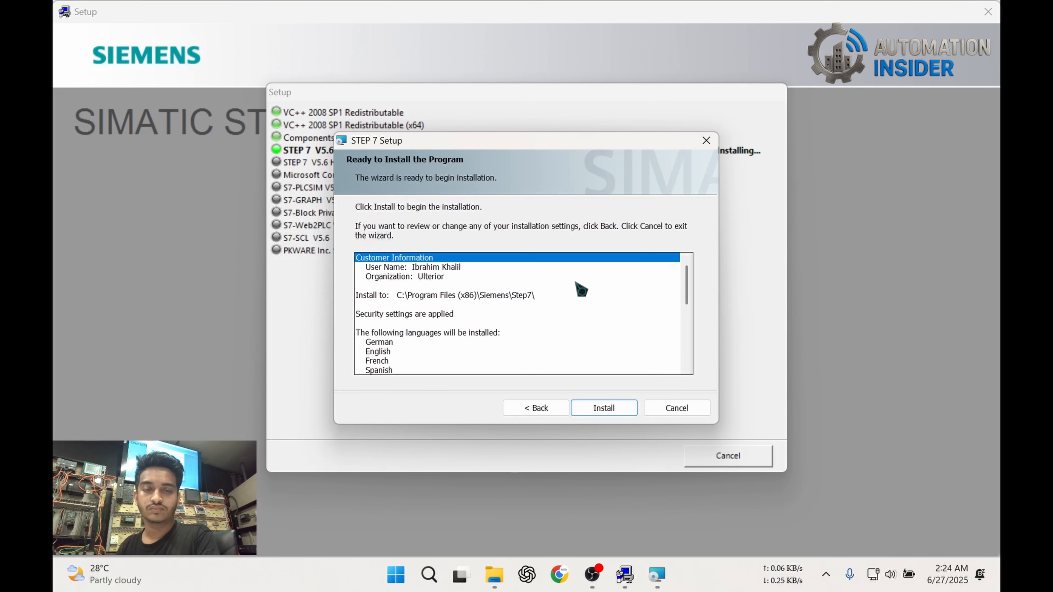
{"action": "left_click", "coordinate": [610, 412]}
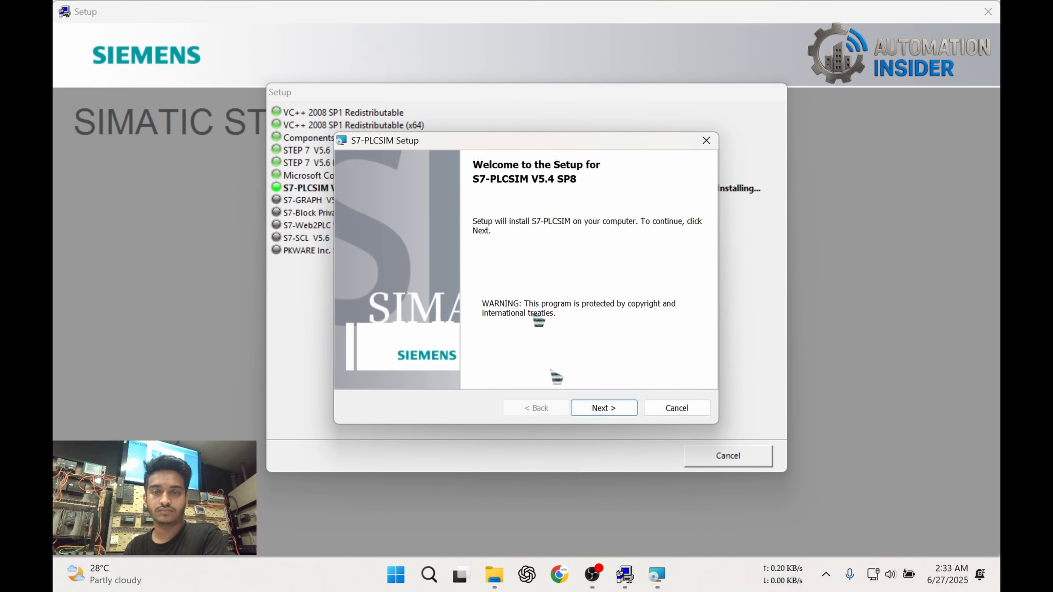
- Try to install S7-PLCSIM V5.4 SP8 and exit its setup wizard
{"action": "left_click_drag", "start_coordinate": [514, 144], "coordinate": [582, 133]}
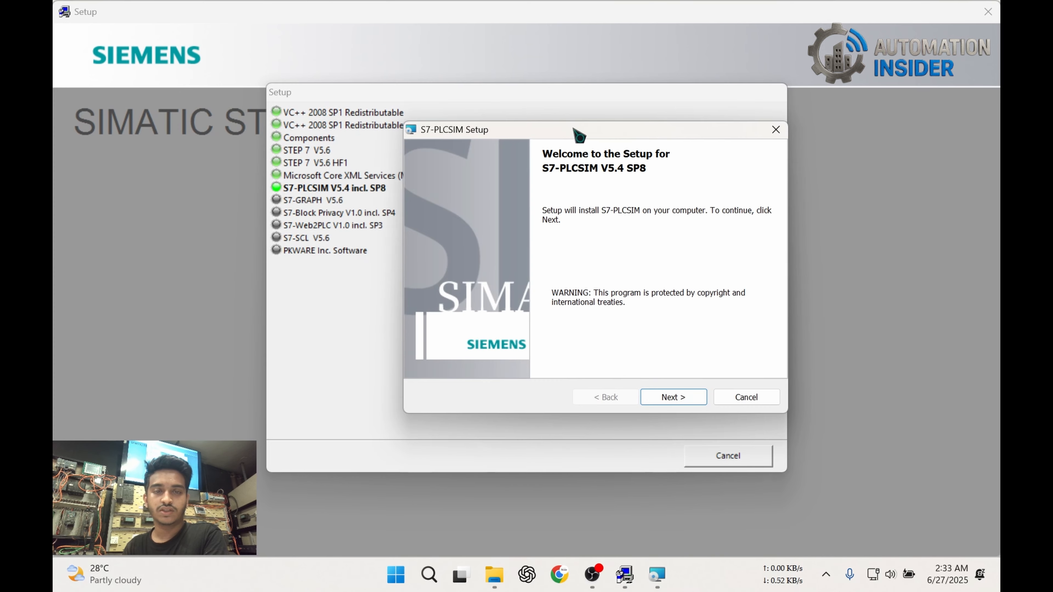
{"action": "left_click", "coordinate": [678, 401]}
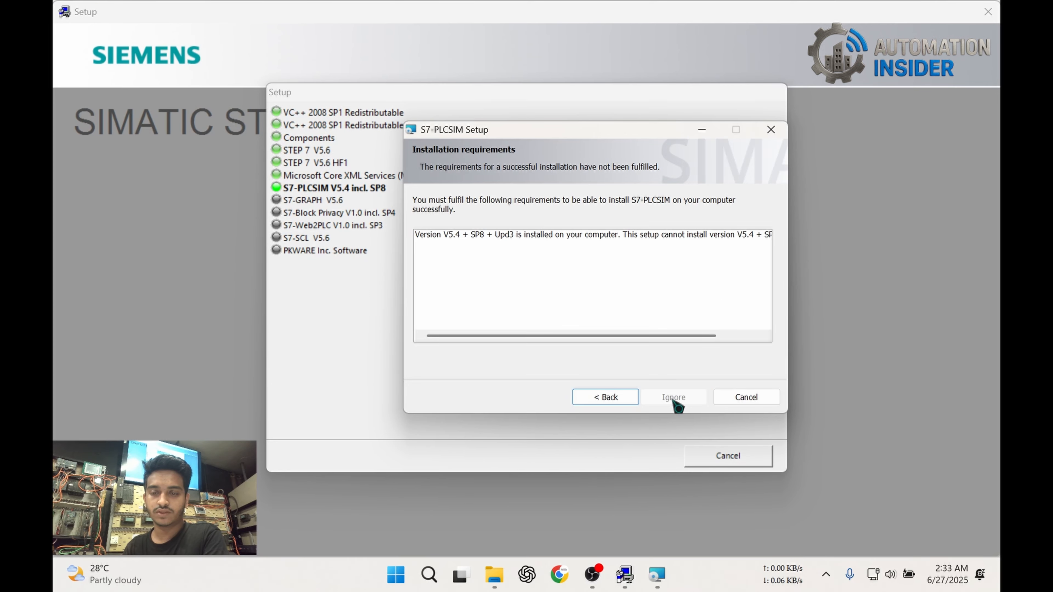
{"action": "left_click", "coordinate": [438, 239]}
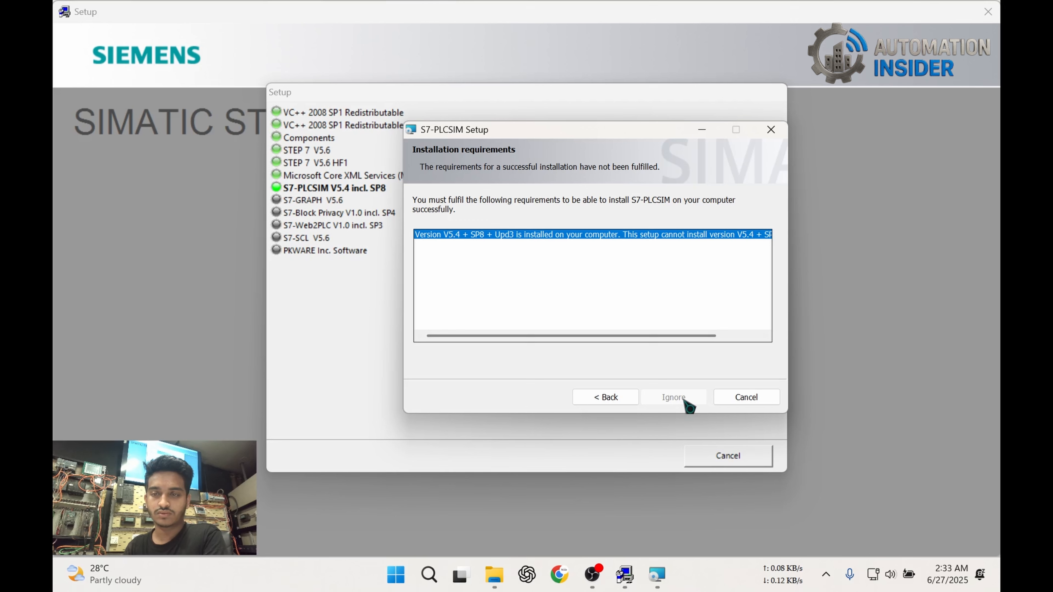
{"action": "left_click", "coordinate": [606, 399]}
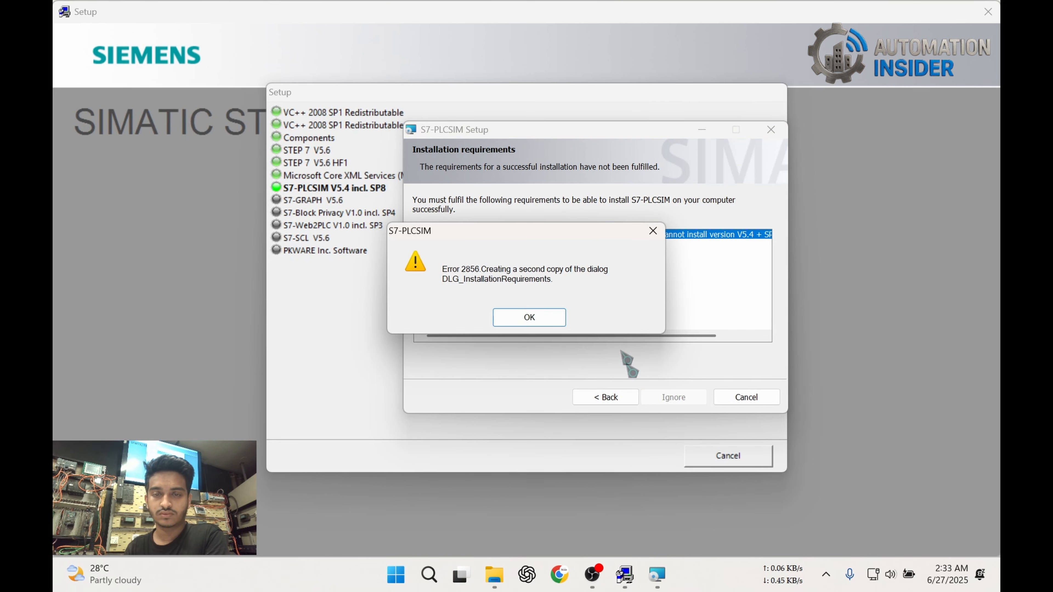
{"action": "left_click", "coordinate": [653, 231]}
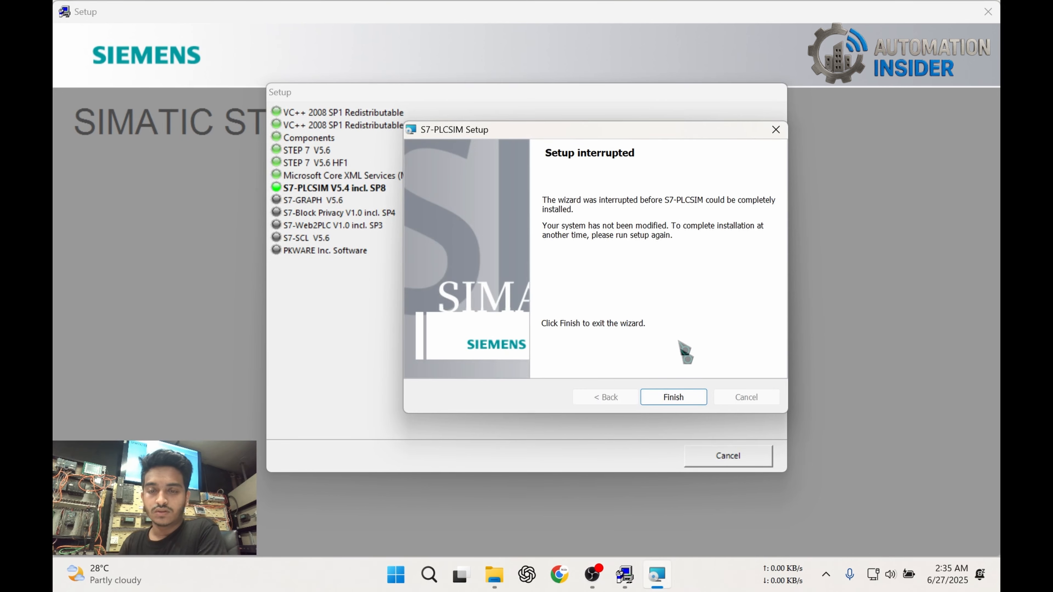
{"action": "left_click", "coordinate": [672, 396]}
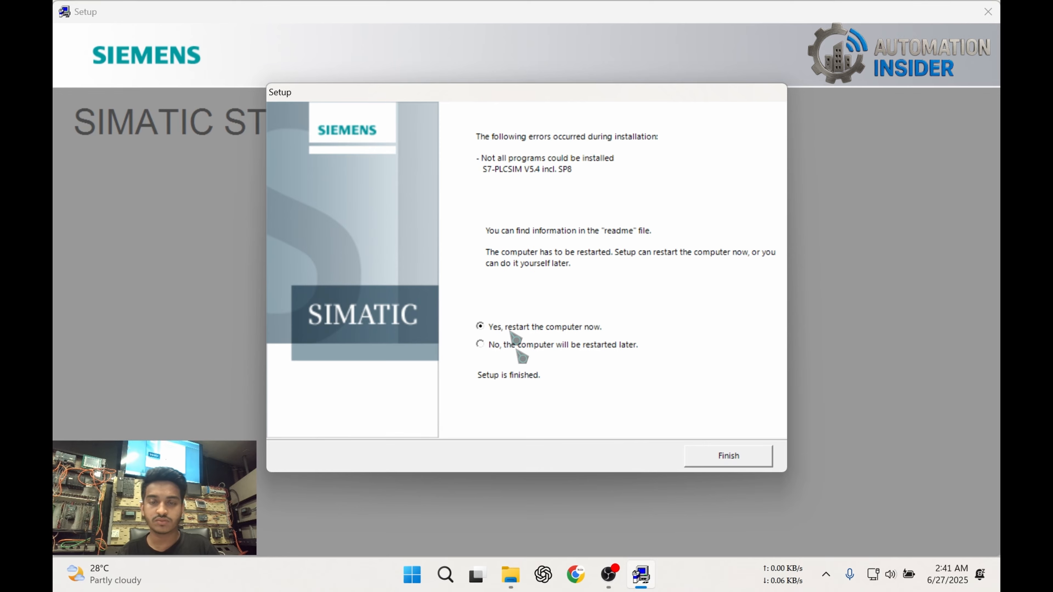
- Finish the overall setup without restarting the computer now
{"action": "left_click", "coordinate": [487, 347]}
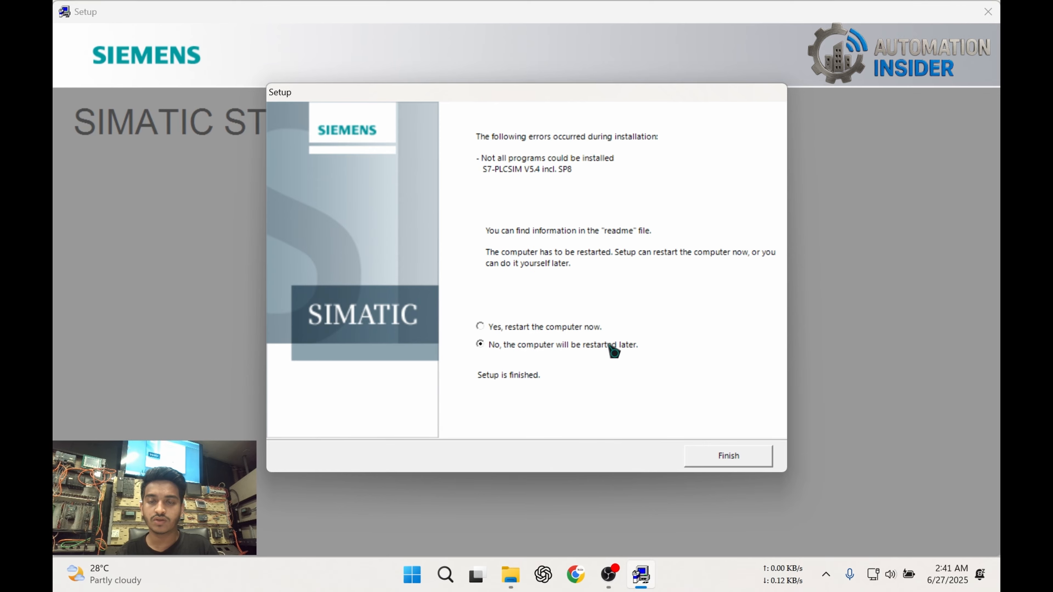
{"action": "left_click", "coordinate": [729, 456]}
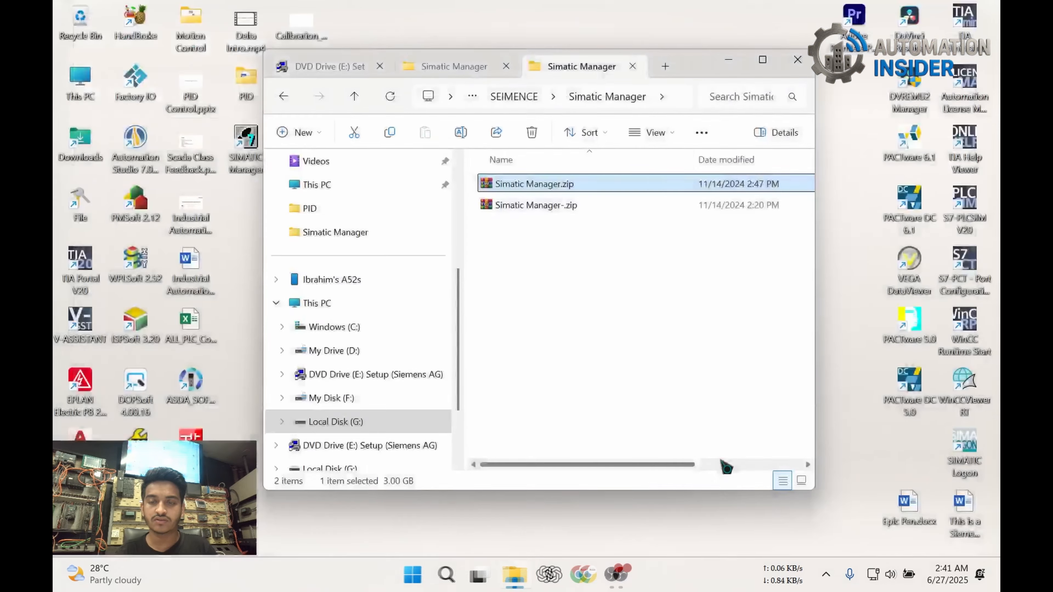
- Open the Step7_Pro_2017_v5.6 disc image and launch Sim_EKB_Install_2017_08_10.exe from its Sim_EKB_Install_2017_08_10_PCS7_v9 folder
{"action": "left_click", "coordinate": [481, 69]}
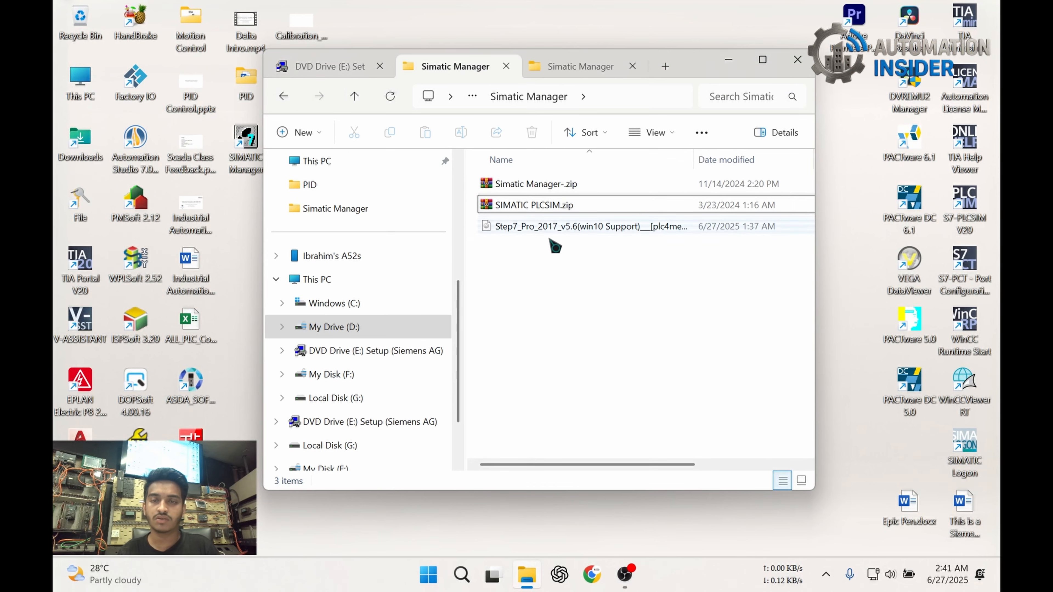
{"action": "double_click", "coordinate": [550, 229]}
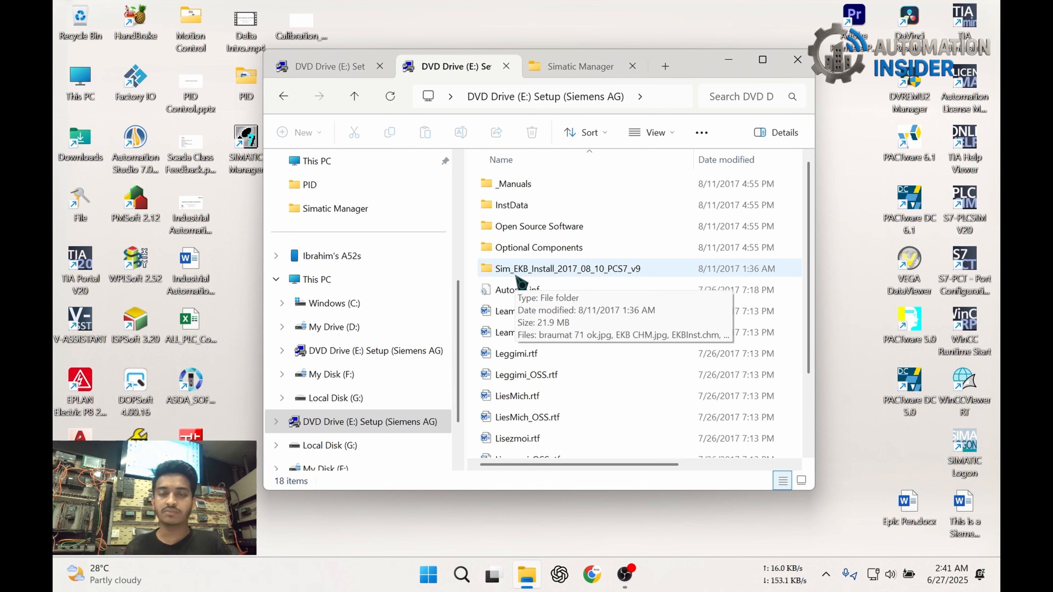
{"action": "double_click", "coordinate": [560, 276]}
{"action": "scroll", "coordinate": [579, 375], "scroll_direction": "down", "scroll_amount": 1}
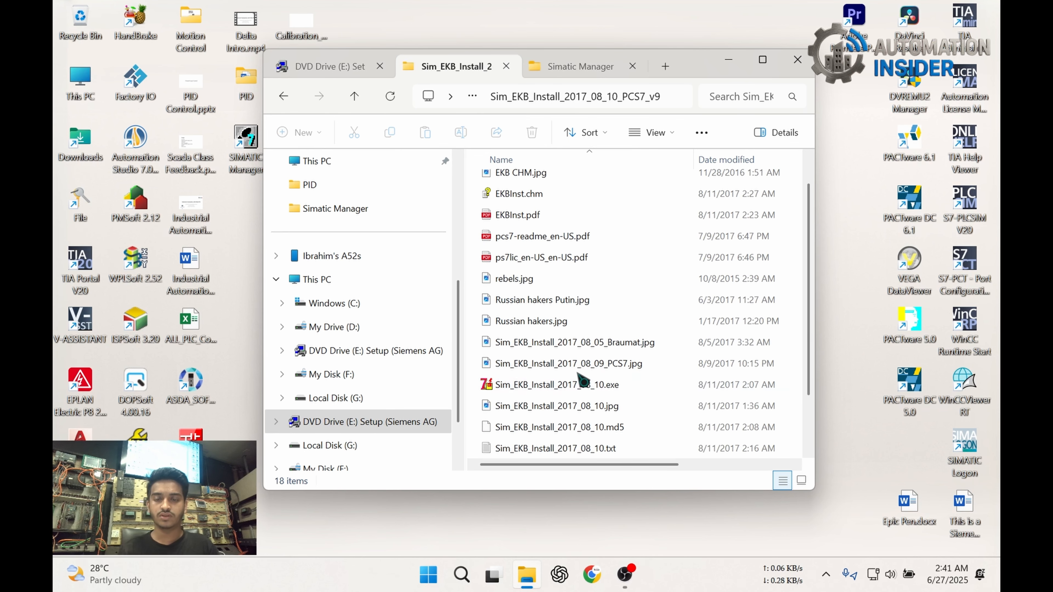
{"action": "right_click", "coordinate": [560, 385]}
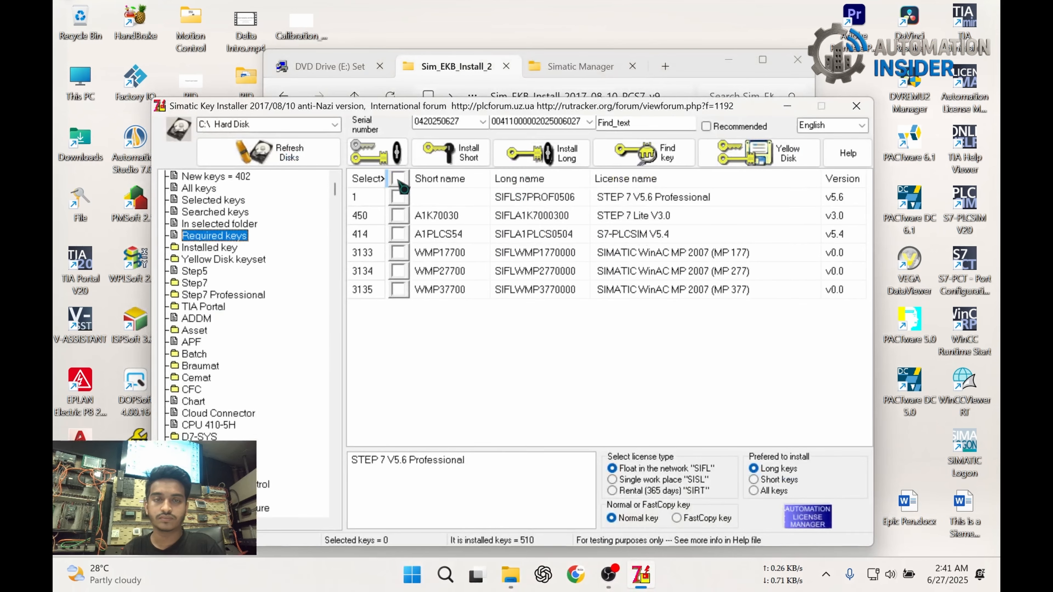
- Select all required keys, install their short versions on drive C:, and close the key installer
{"action": "left_click", "coordinate": [399, 184]}
{"action": "left_click", "coordinate": [471, 162]}
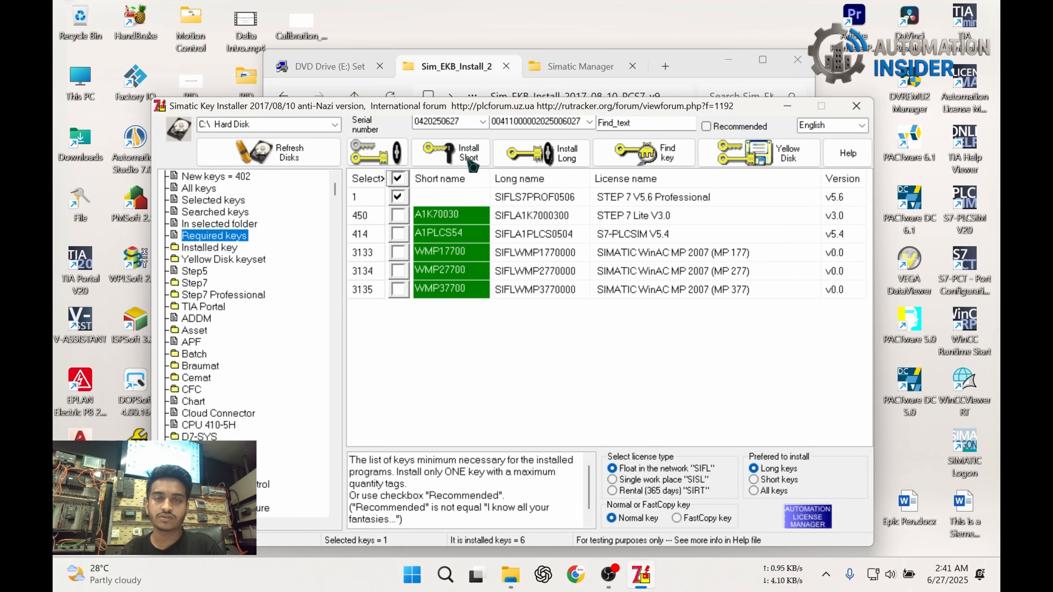
{"action": "left_click", "coordinate": [856, 109]}
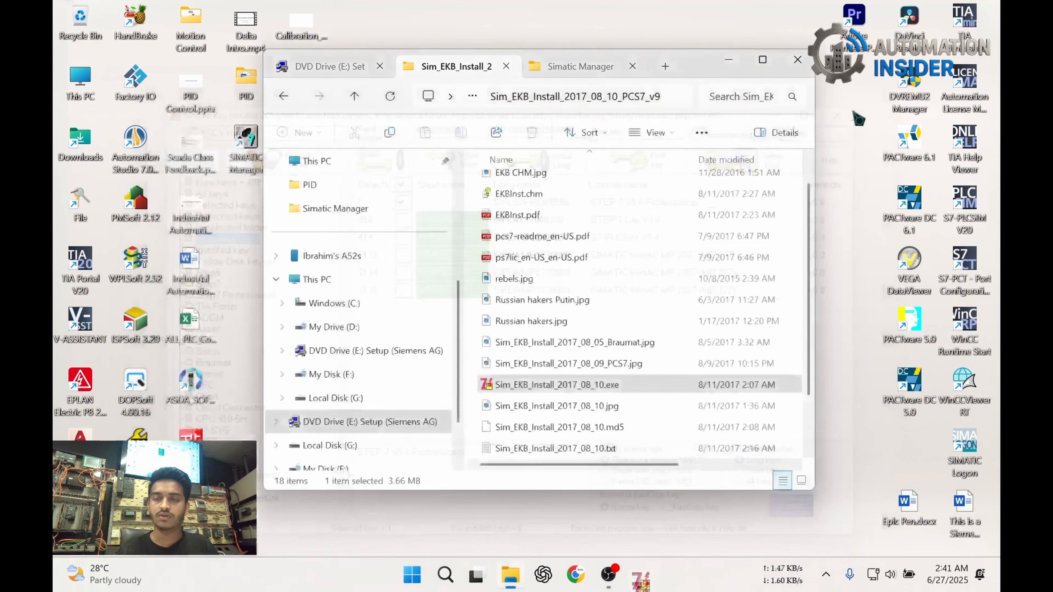
- Run Sim_EKB_Install_2017_08_10.exe as administrator, install the long versions of all required keys, and close the key installer
{"action": "right_click", "coordinate": [574, 387]}
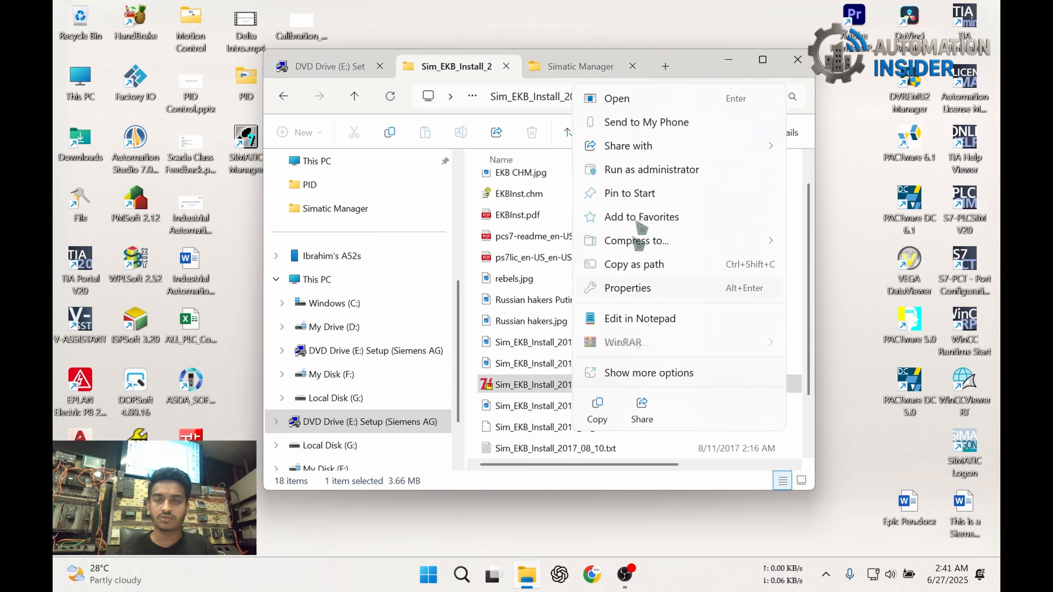
{"action": "left_click", "coordinate": [698, 171]}
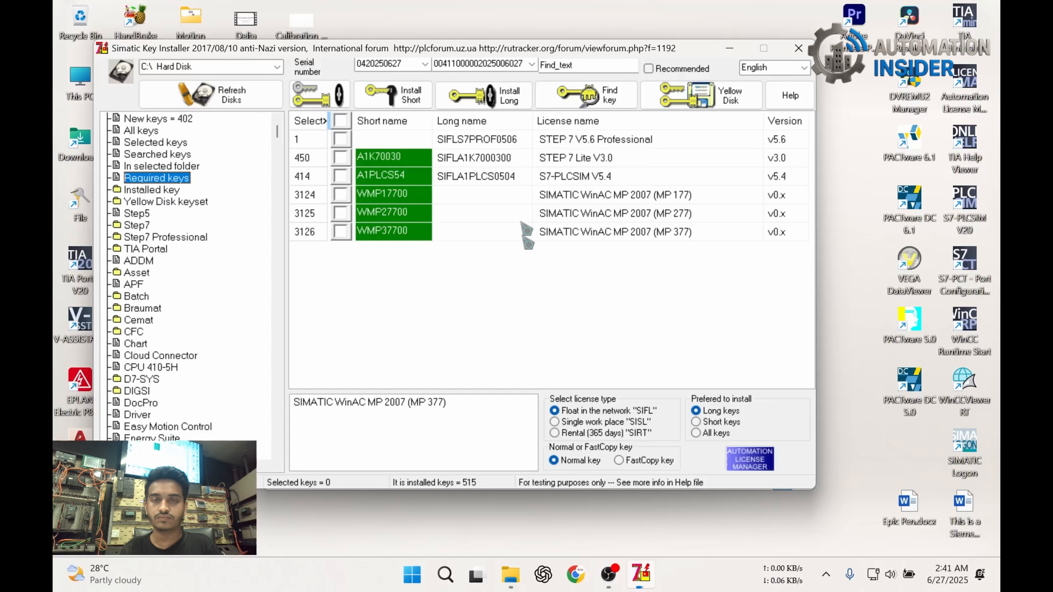
{"action": "left_click", "coordinate": [340, 123]}
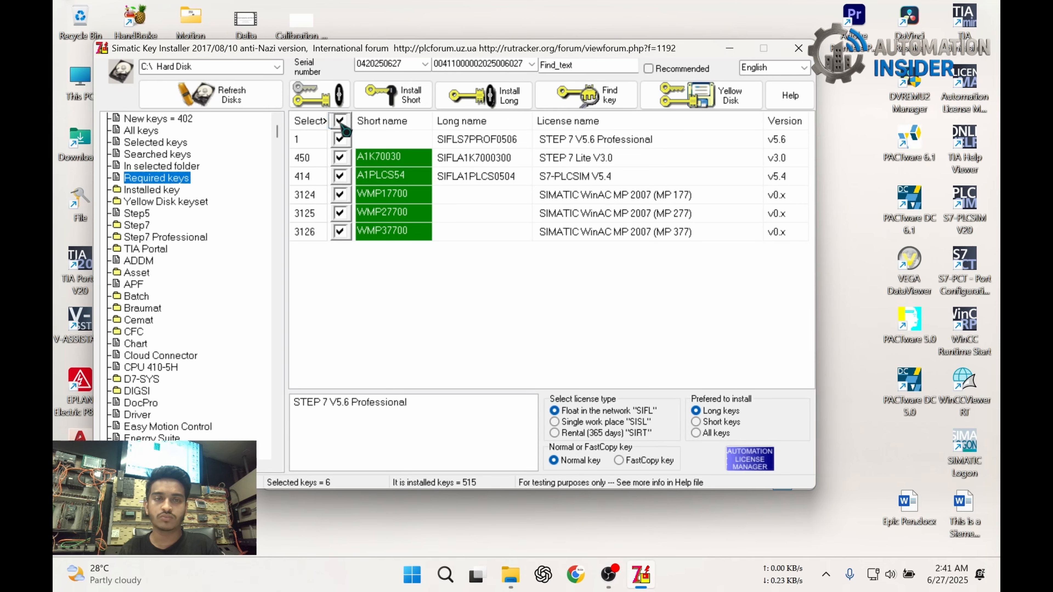
{"action": "left_click", "coordinate": [493, 100]}
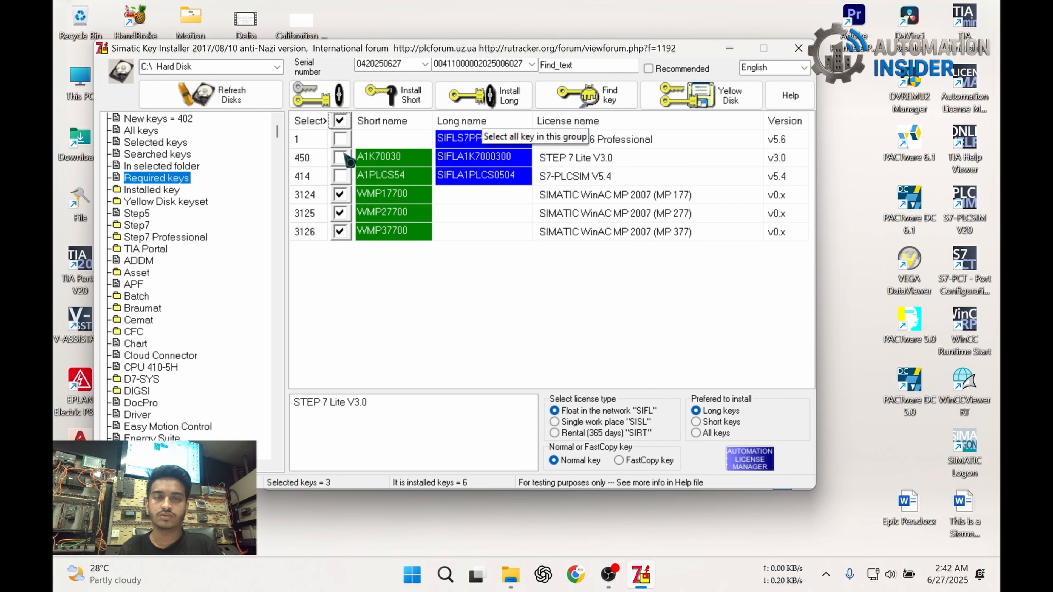
{"action": "left_click", "coordinate": [799, 48]}
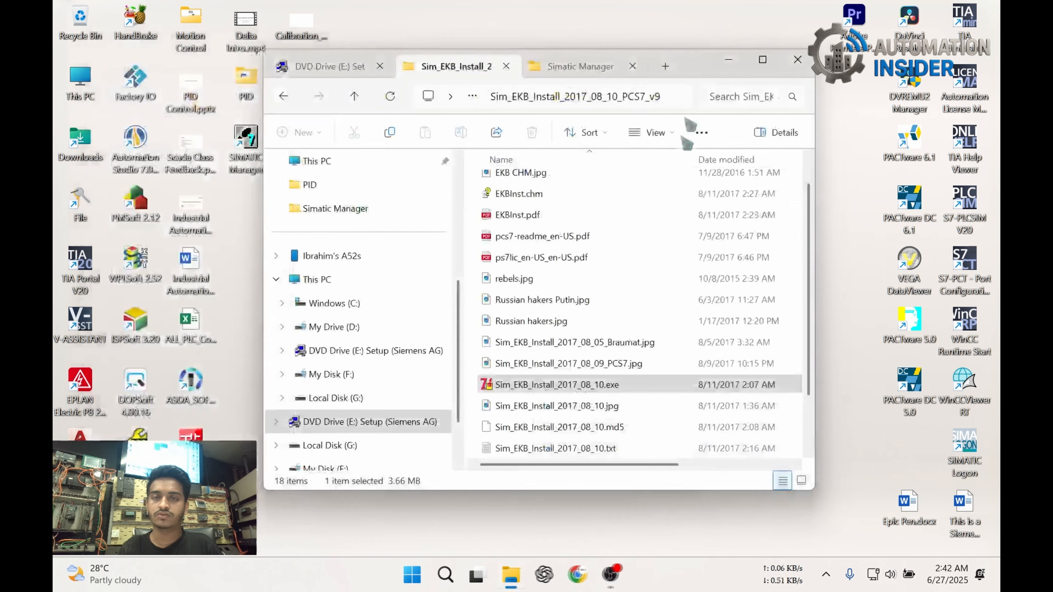
- Go to the Simatic Manager folder on My Drive (D:) and open the SIMATIC PLCSIM.zip archive
{"action": "left_click", "coordinate": [355, 96]}
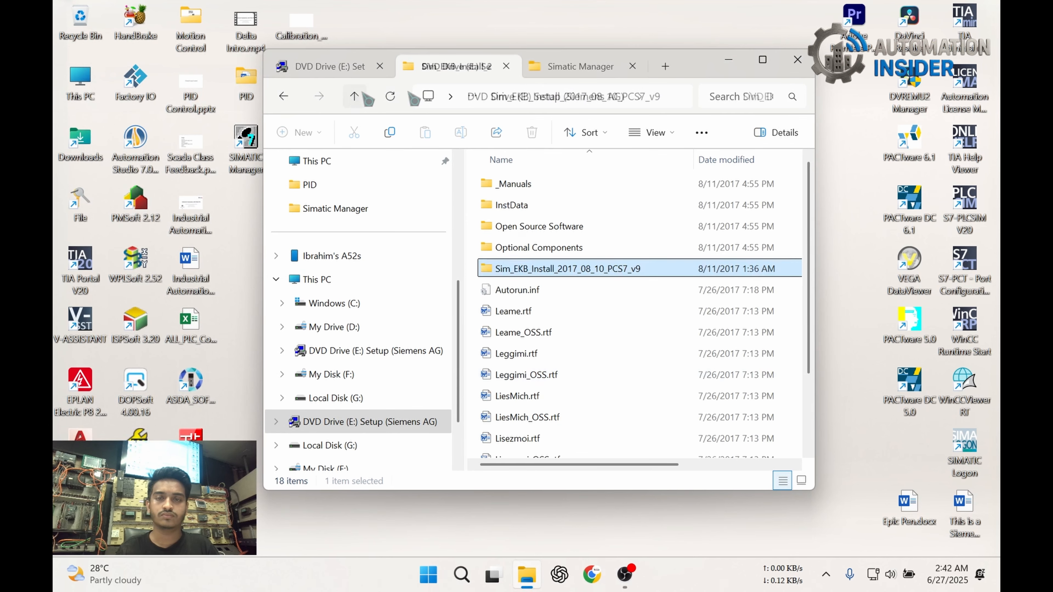
{"action": "left_click", "coordinate": [355, 97]}
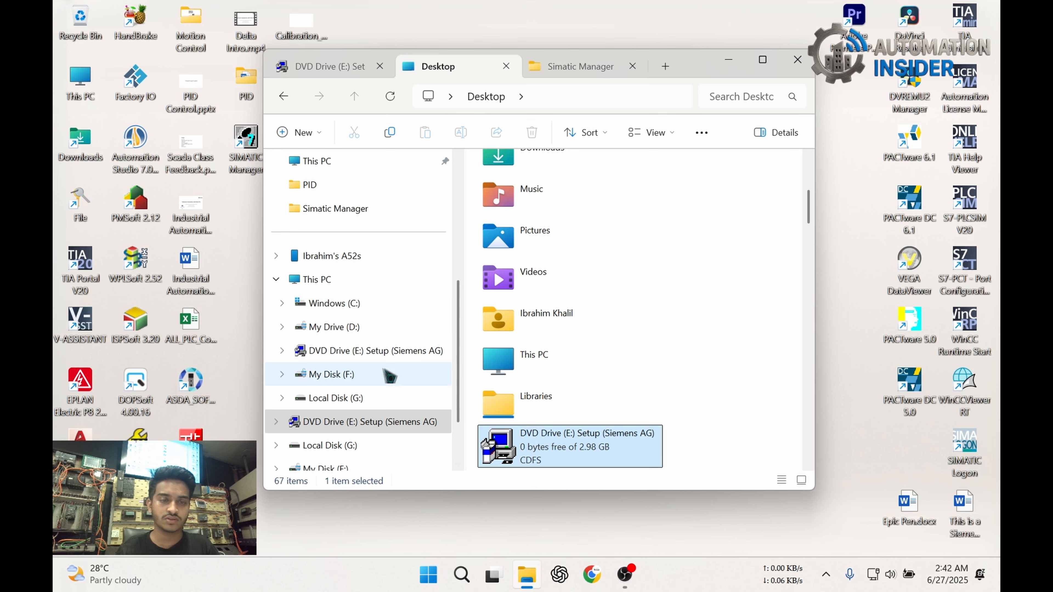
{"action": "left_click", "coordinate": [332, 326]}
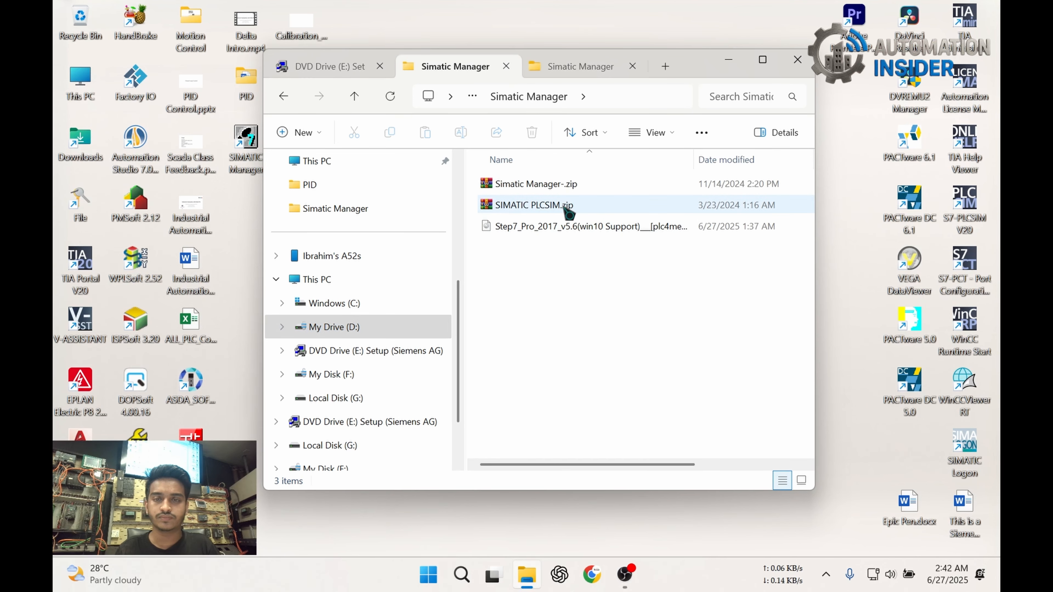
{"action": "double_click", "coordinate": [566, 207]}
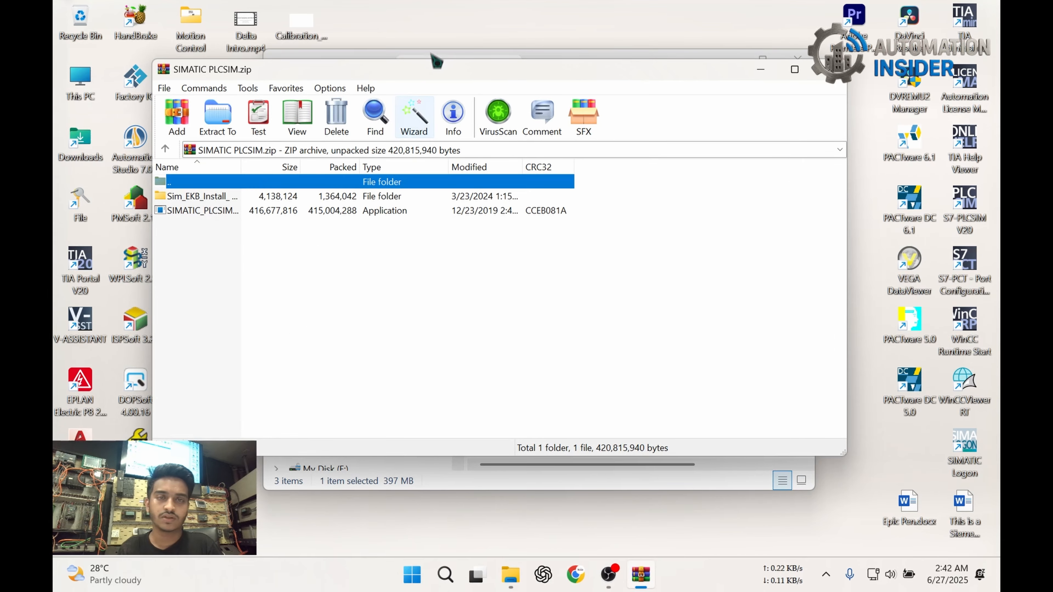
- Extract the contents of SIMATIC PLCSIM.zip to a SIMATIC PLCSIM folder beside the archive
{"action": "left_click_drag", "start_coordinate": [408, 73], "coordinate": [641, 79]}
{"action": "left_click", "coordinate": [448, 219]}
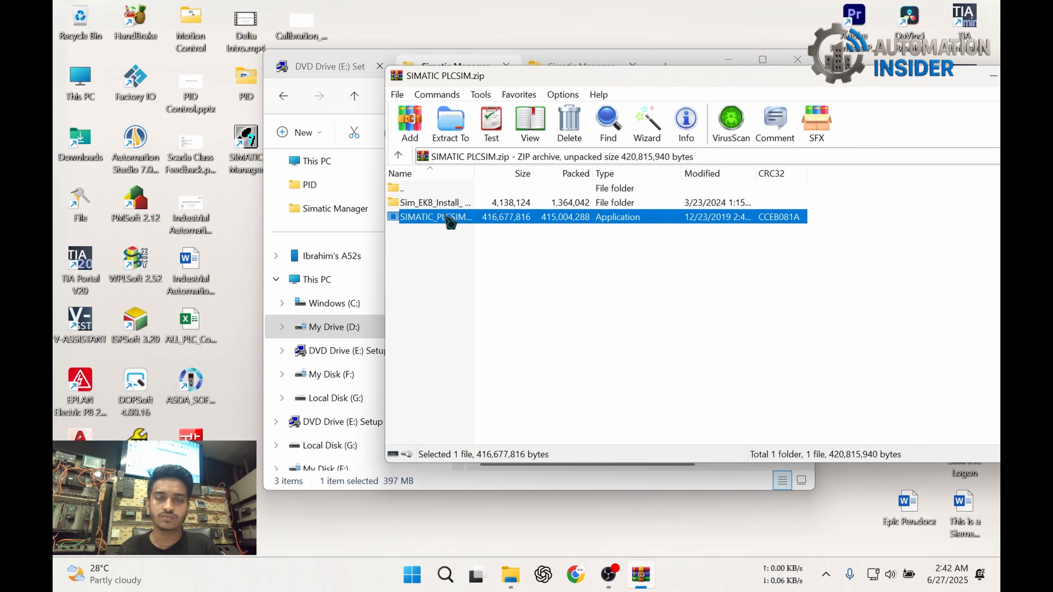
{"action": "left_click", "coordinate": [450, 122]}
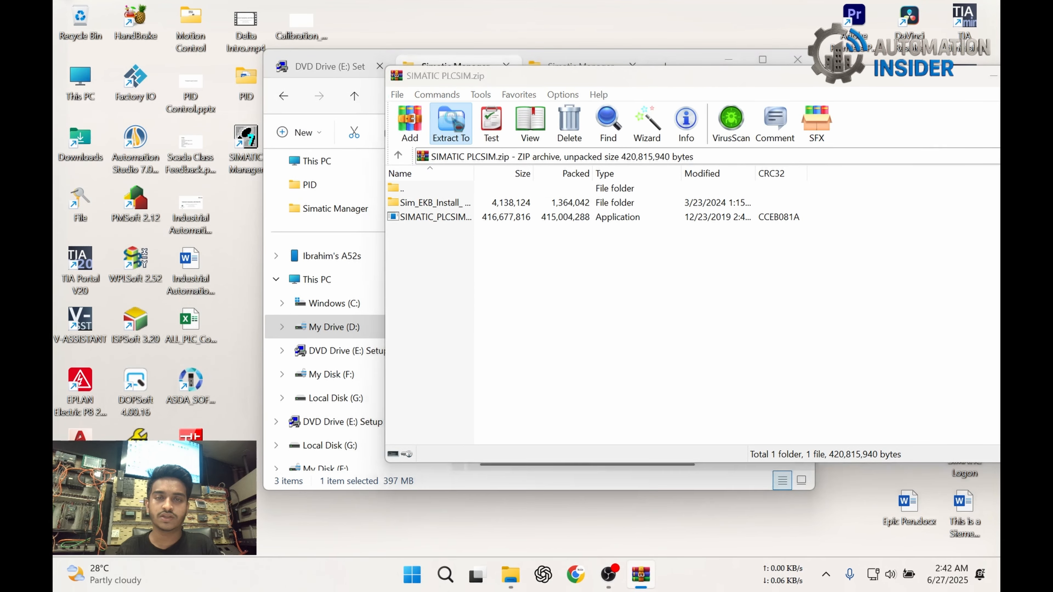
{"action": "left_click", "coordinate": [764, 420]}
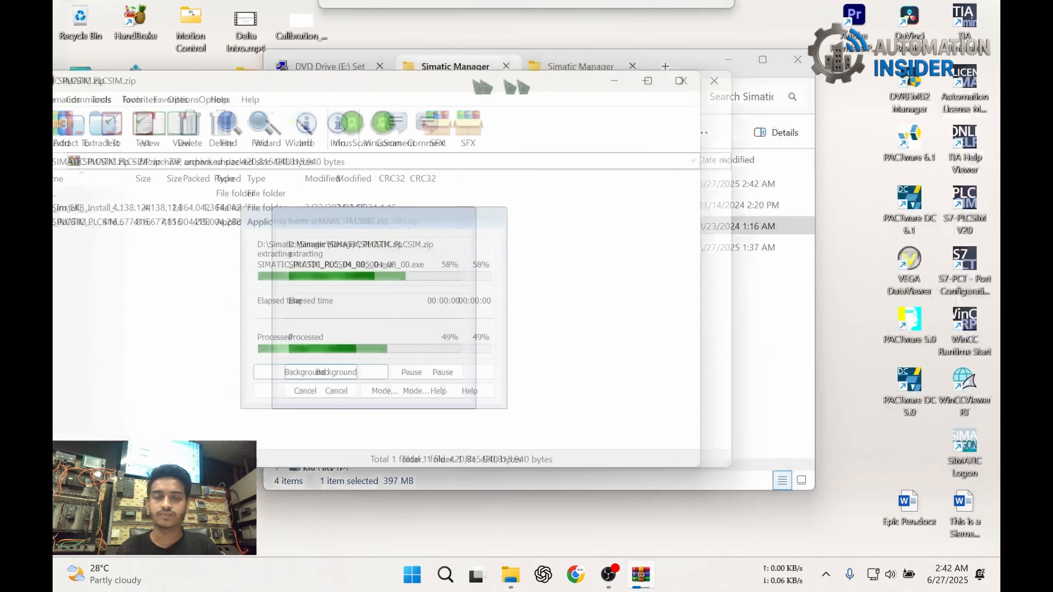
- Open the extracted SIMATIC PLCSIM folder and run SIMATIC_PLCSIM_R05_04_08_00.exe as administrator
{"action": "left_click", "coordinate": [795, 377]}
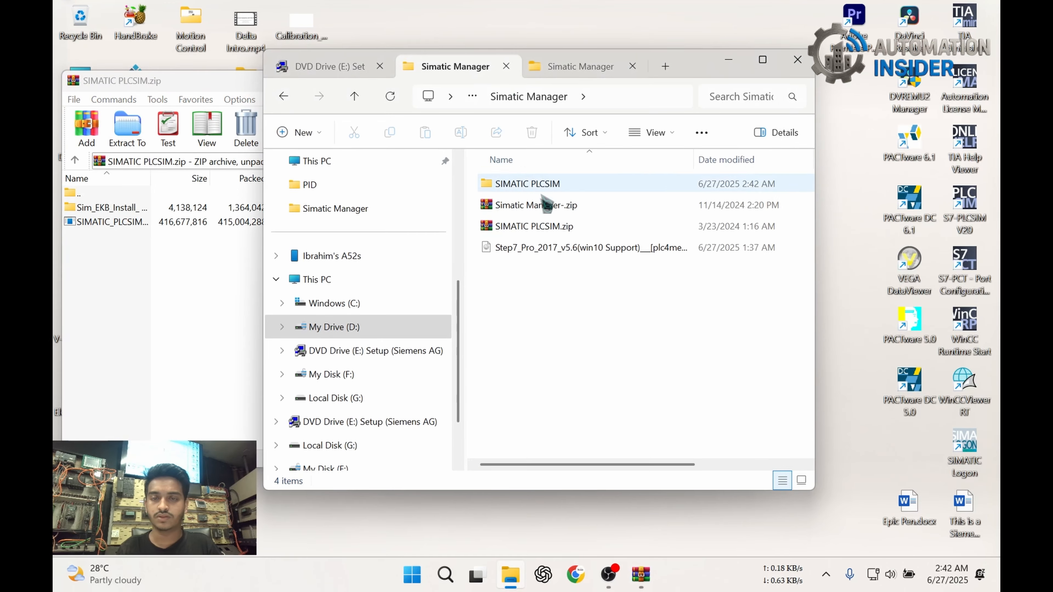
{"action": "left_click", "coordinate": [545, 190]}
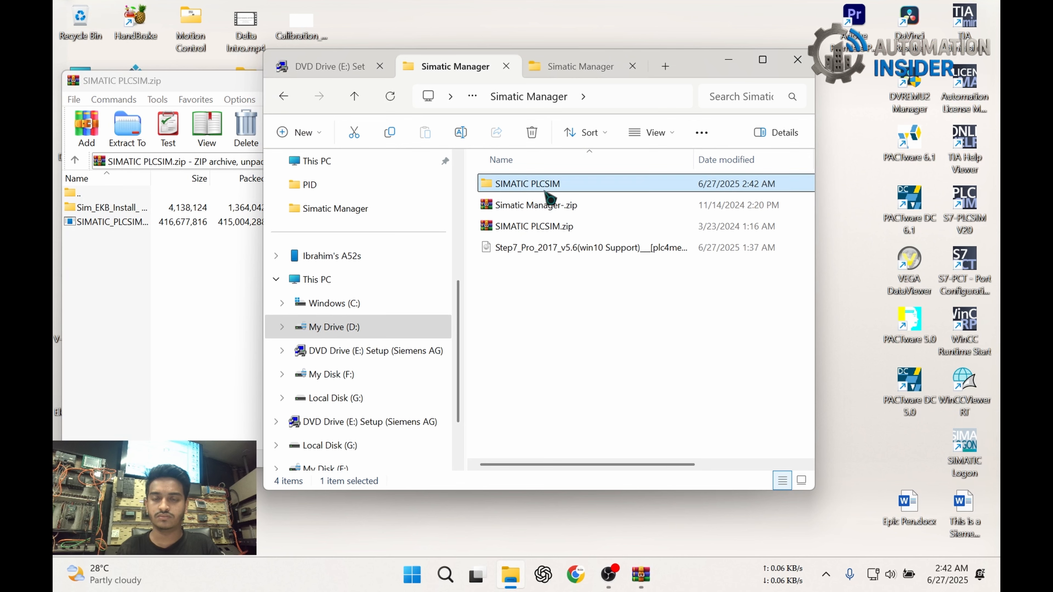
{"action": "double_click", "coordinate": [546, 192]}
{"action": "left_click", "coordinate": [547, 206]}
{"action": "right_click", "coordinate": [547, 207]}
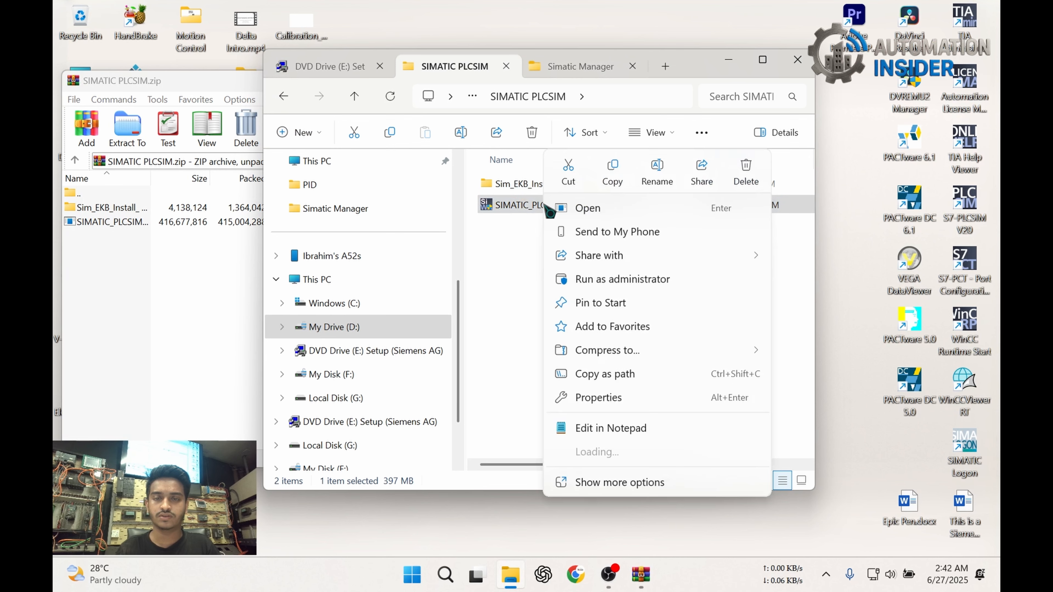
{"action": "left_click", "coordinate": [613, 279]}
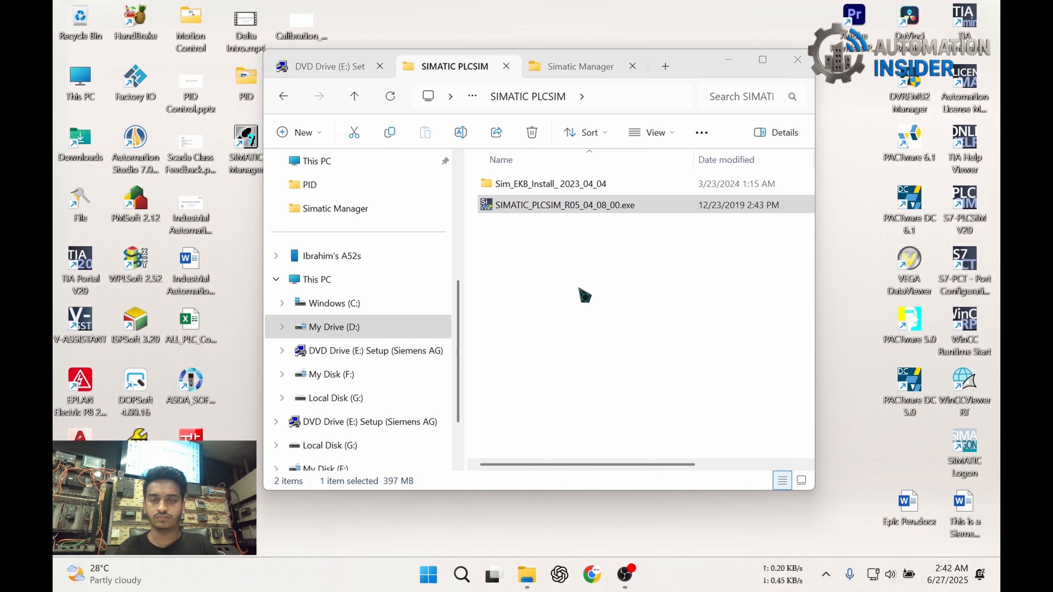
- Extract the S7-PLCSIM setup files in English to the default temp folder, overwriting files without prompting and without installing
{"action": "left_click", "coordinate": [593, 399]}
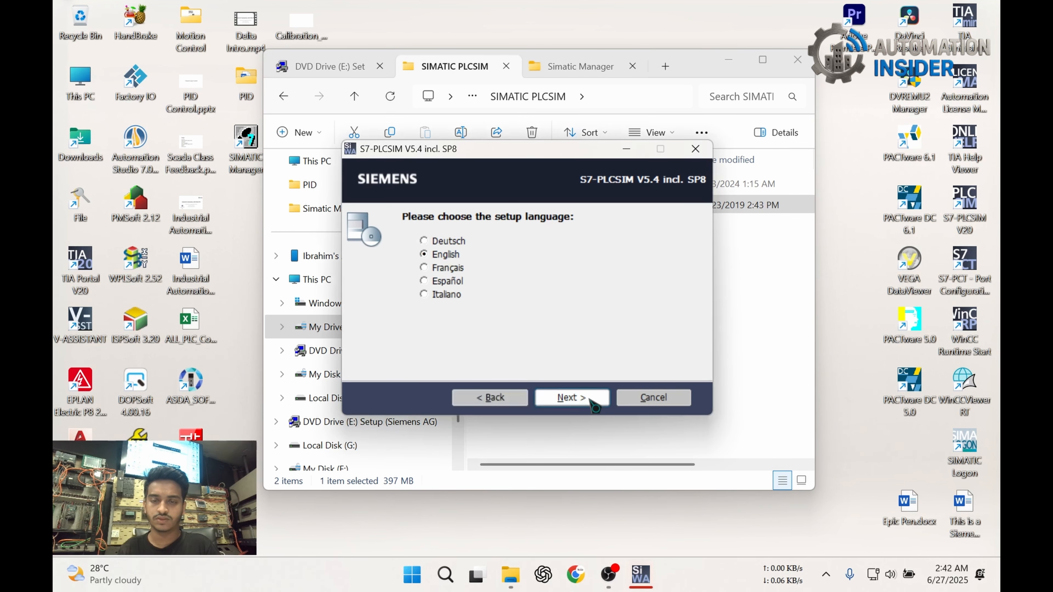
{"action": "left_click", "coordinate": [580, 396]}
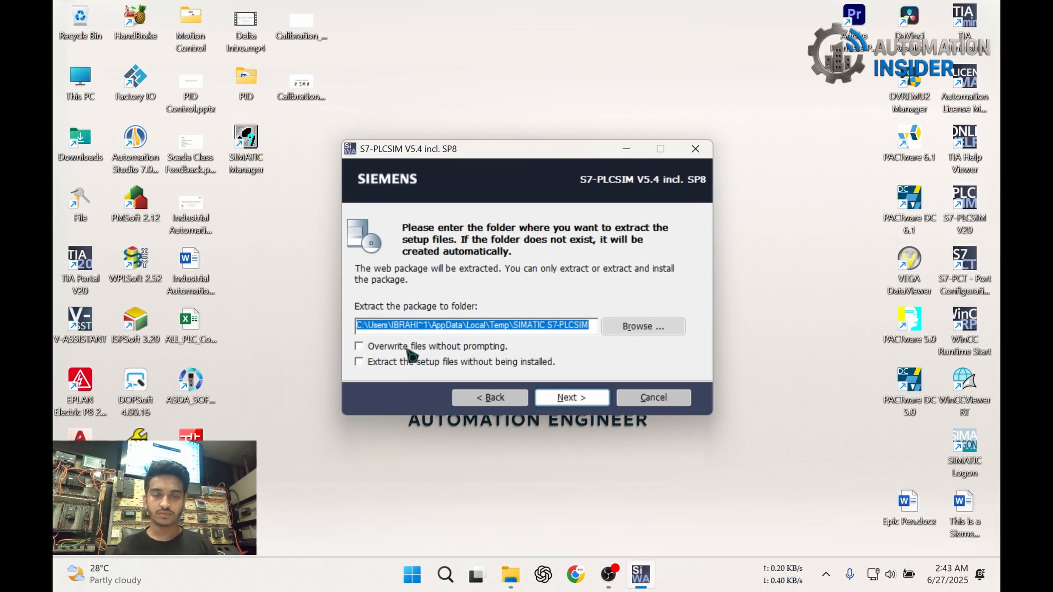
{"action": "left_click", "coordinate": [406, 347]}
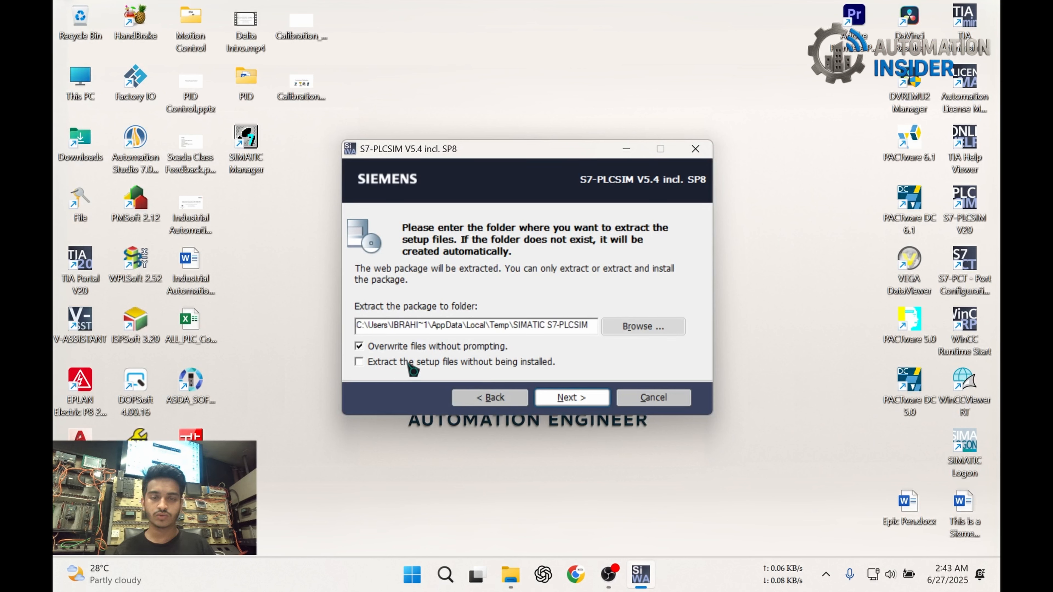
{"action": "left_click", "coordinate": [399, 364]}
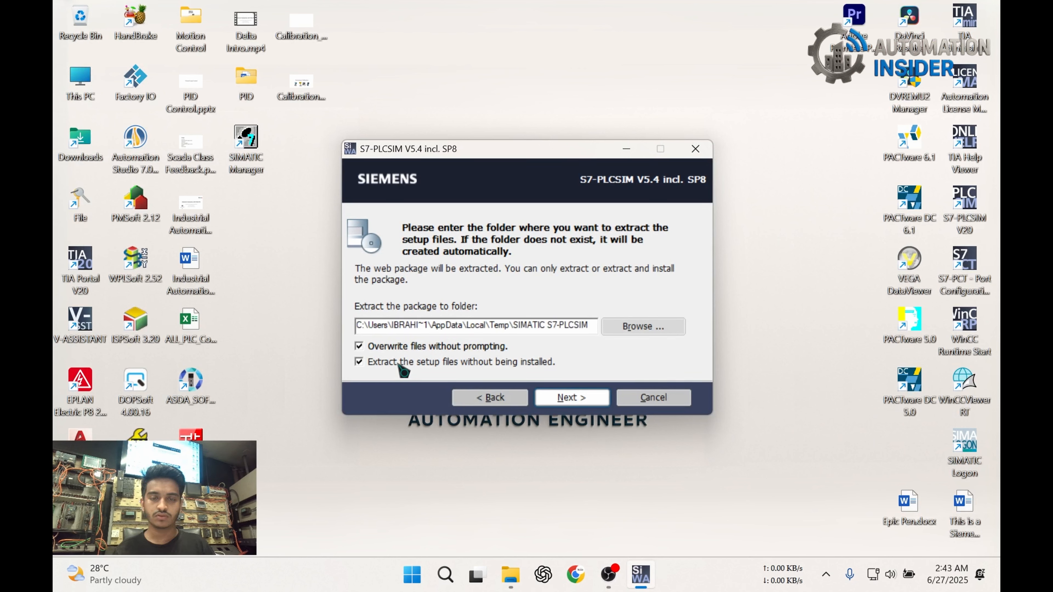
{"action": "left_click", "coordinate": [572, 399]}
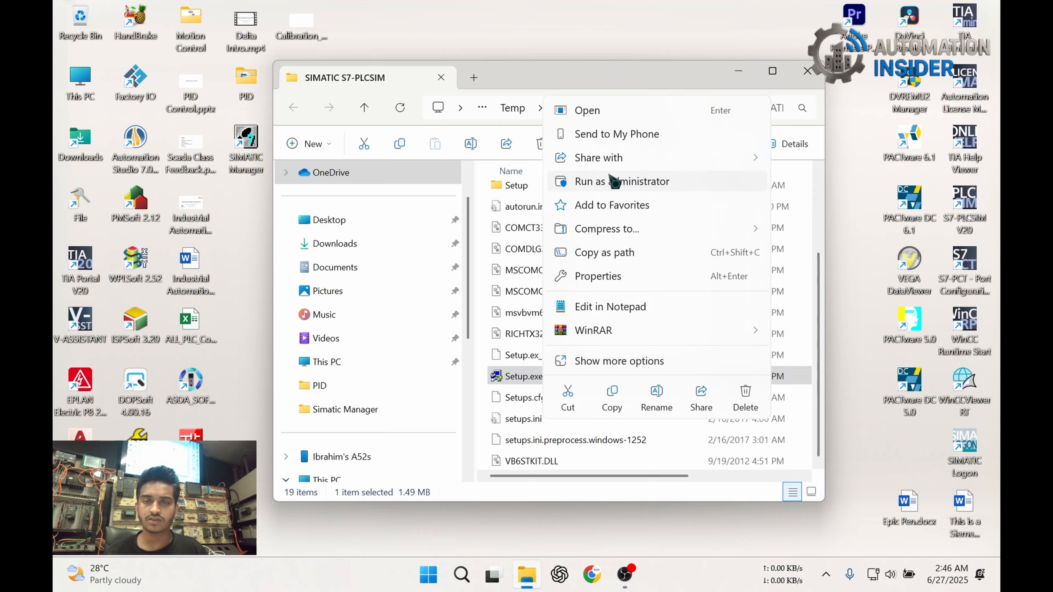
- Run Setup.exe from the extracted SIMATIC S7-PLCSIM folder as administrator, keep English as setup language, and accept the license agreement
{"action": "left_click", "coordinate": [614, 181]}
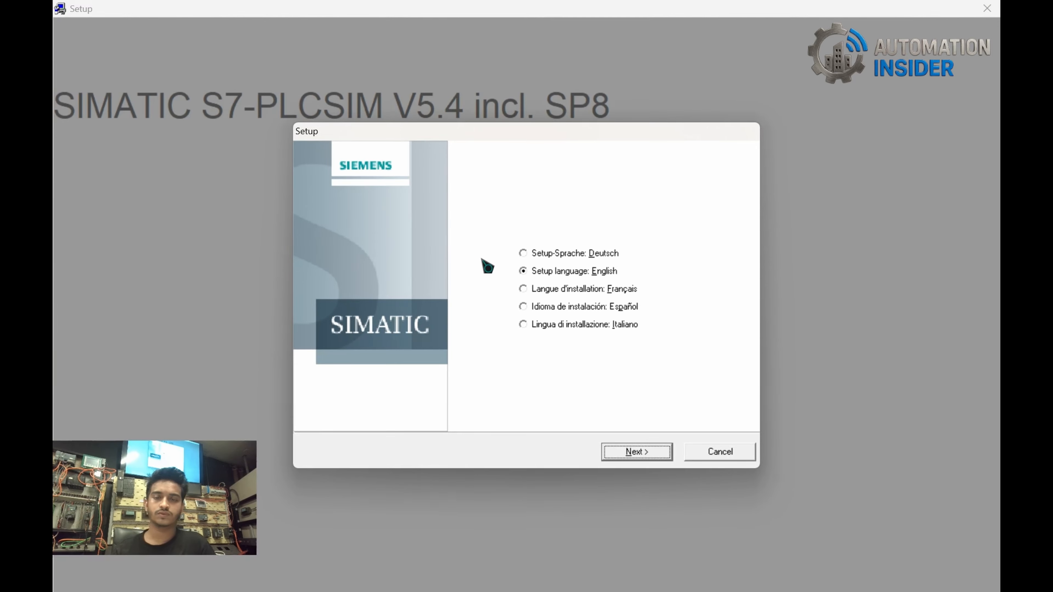
{"action": "left_click", "coordinate": [639, 450]}
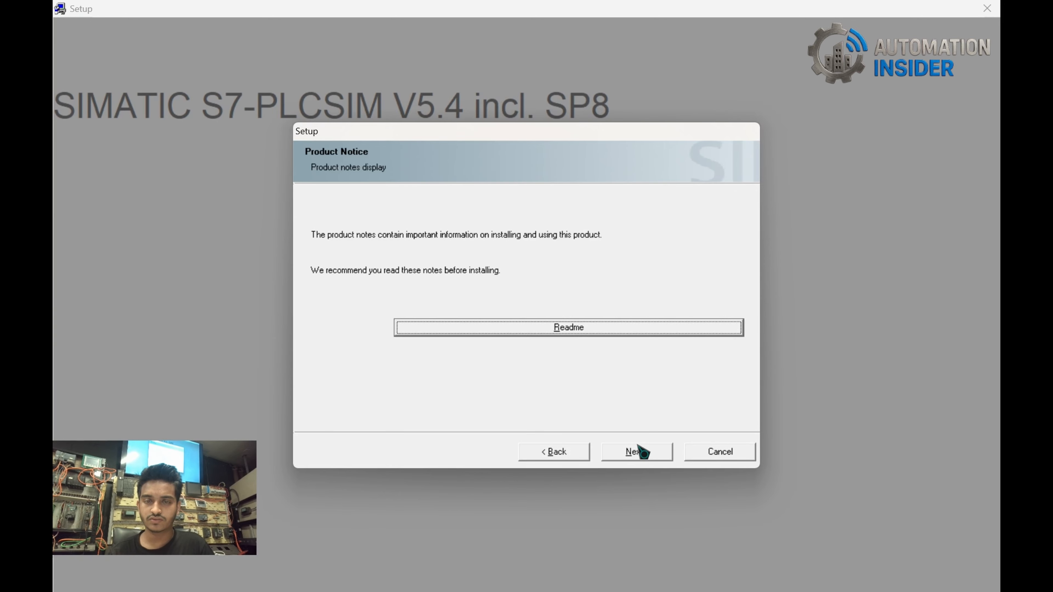
{"action": "left_click", "coordinate": [648, 454]}
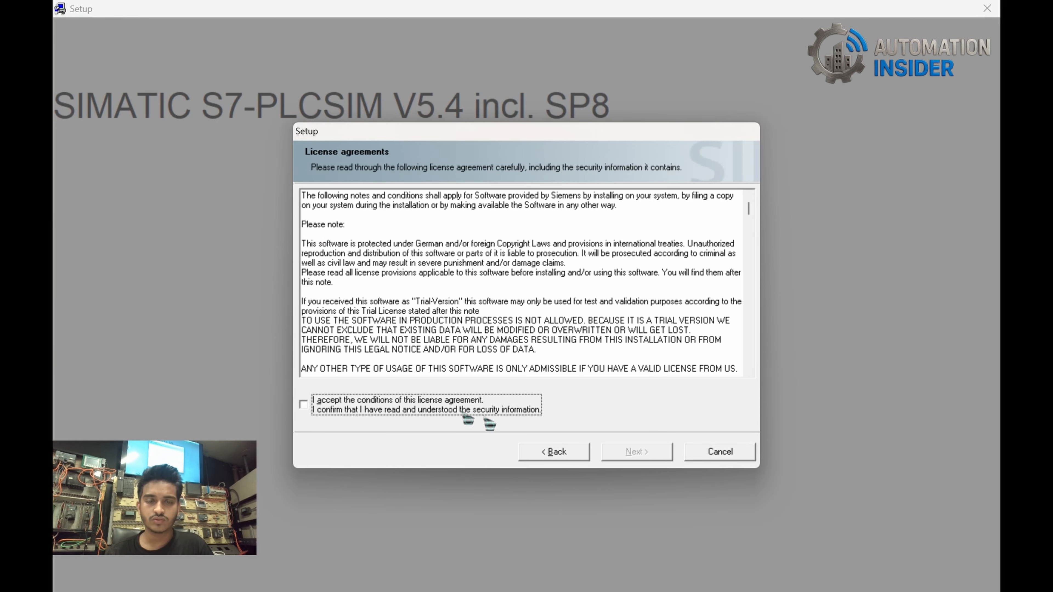
{"action": "left_click", "coordinate": [400, 410]}
{"action": "left_click", "coordinate": [651, 459]}
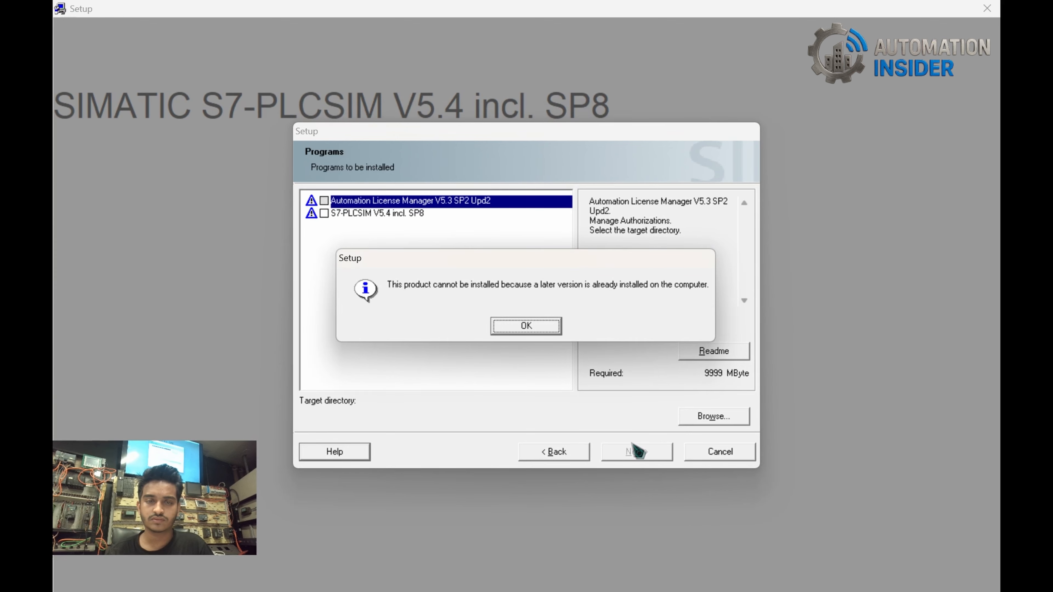
- Select only S7-PLCSIM V5.4 incl. SP8 as the program to install and start the installation
{"action": "left_click", "coordinate": [538, 328]}
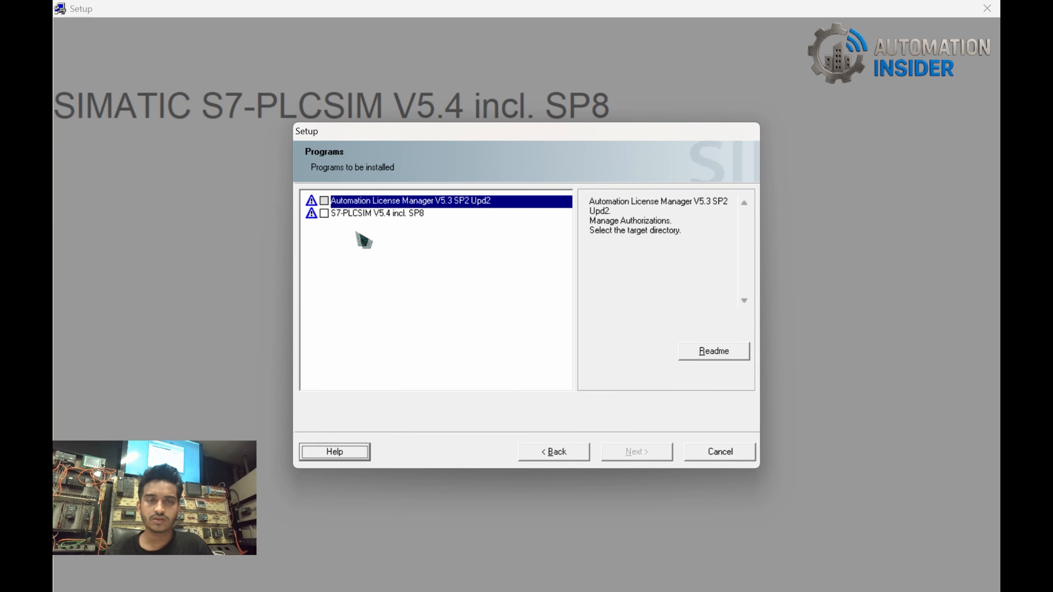
{"action": "left_click", "coordinate": [324, 213]}
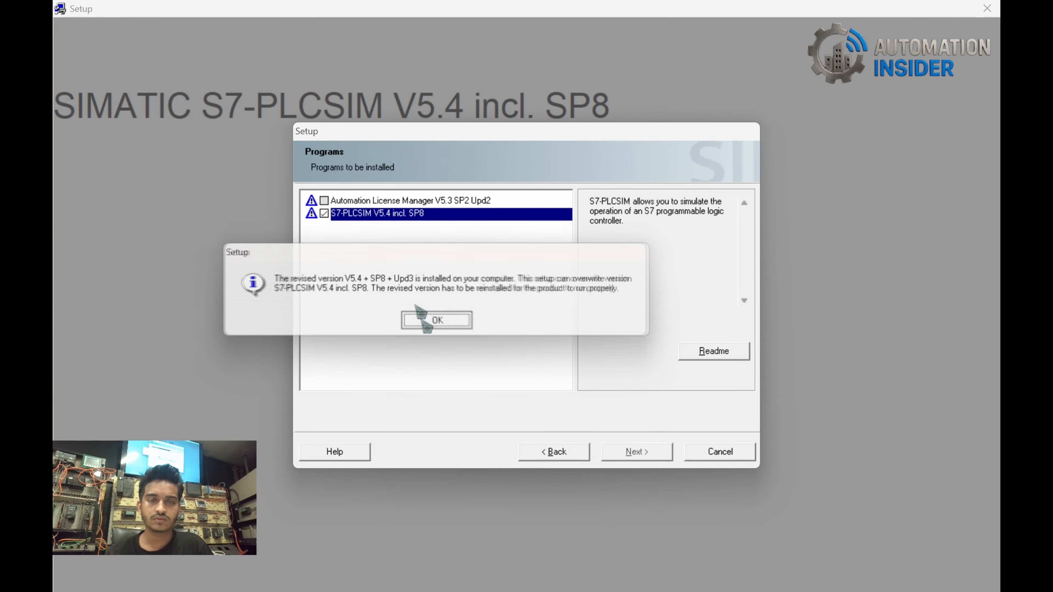
{"action": "left_click", "coordinate": [427, 320]}
{"action": "left_click", "coordinate": [325, 201]}
{"action": "left_click", "coordinate": [452, 322]}
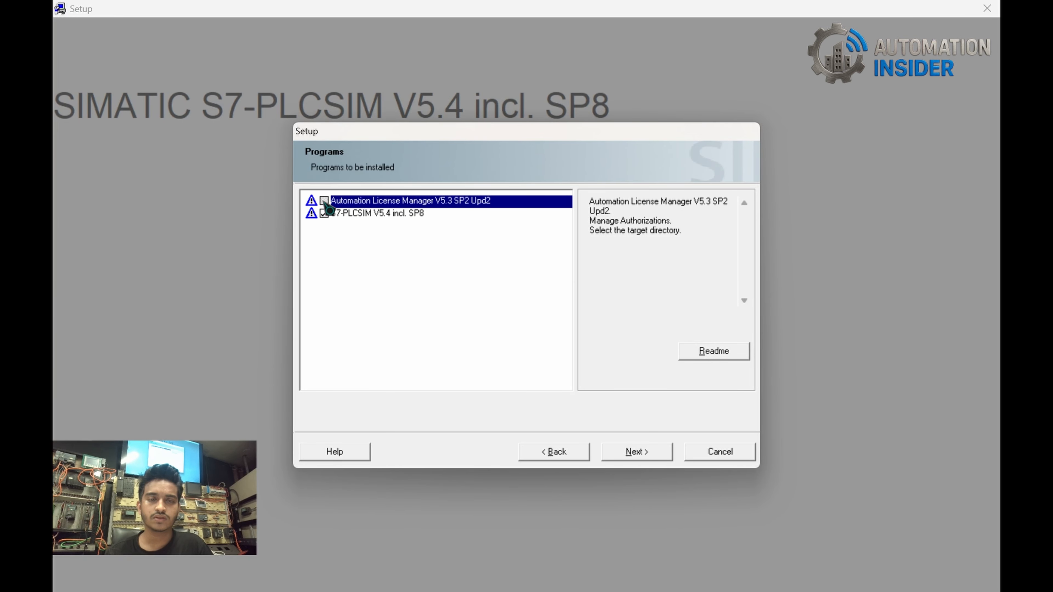
{"action": "left_click", "coordinate": [642, 453]}
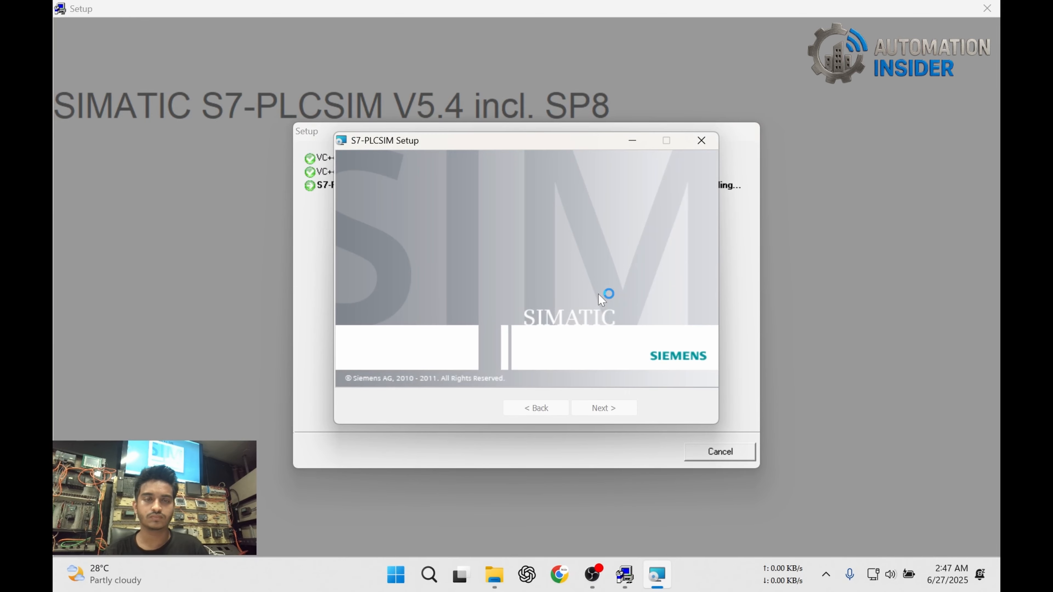
- Continue the S7-PLCSIM V5.4 SP8 setup to the installation requirements, examine the listed requirement, and repeat the check from the welcome page
{"action": "left_click", "coordinate": [608, 410]}
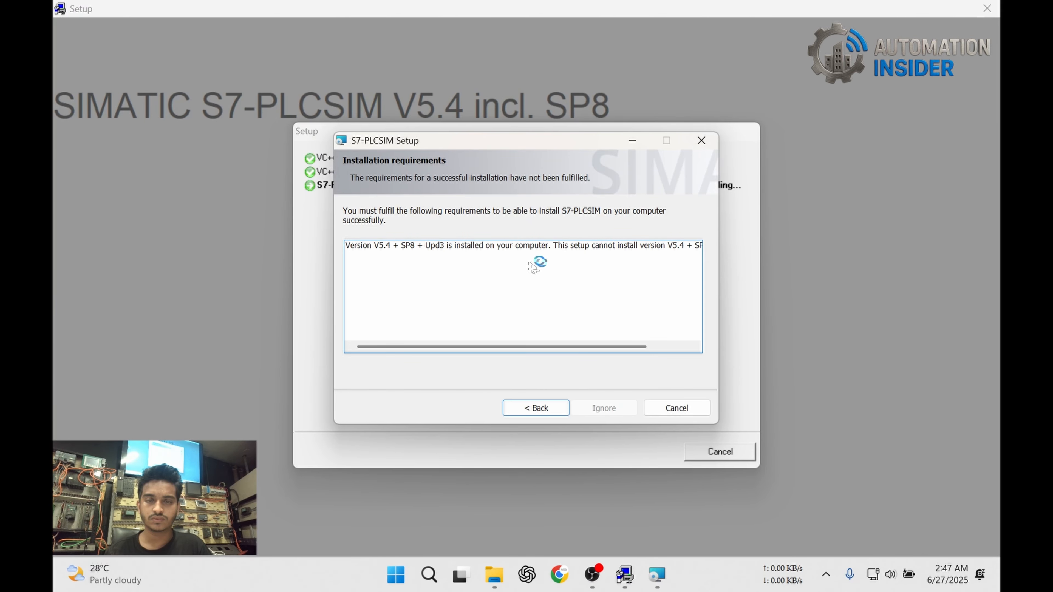
{"action": "left_click", "coordinate": [635, 248]}
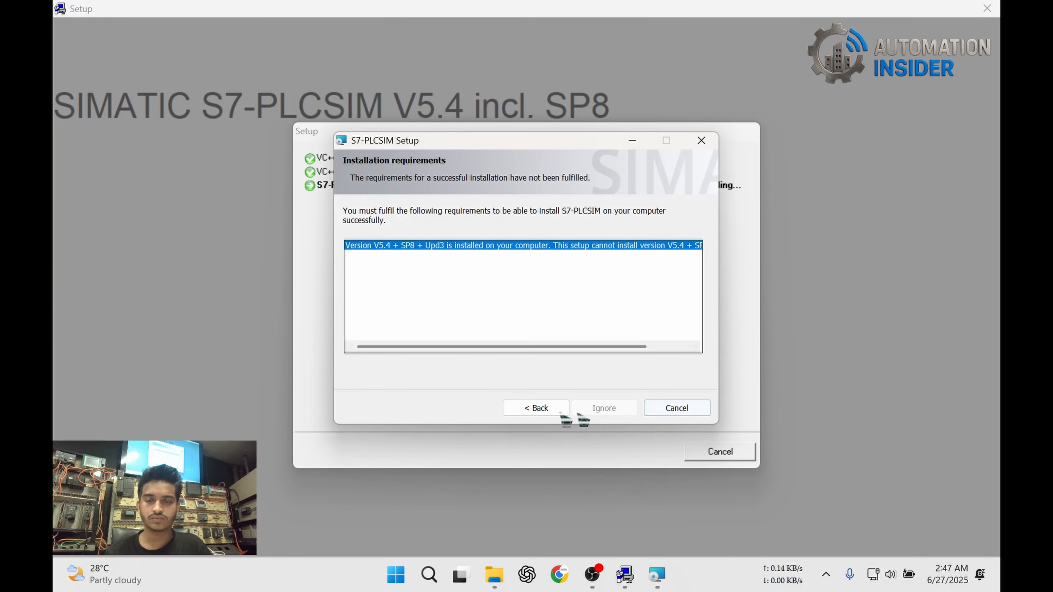
{"action": "left_click", "coordinate": [553, 406]}
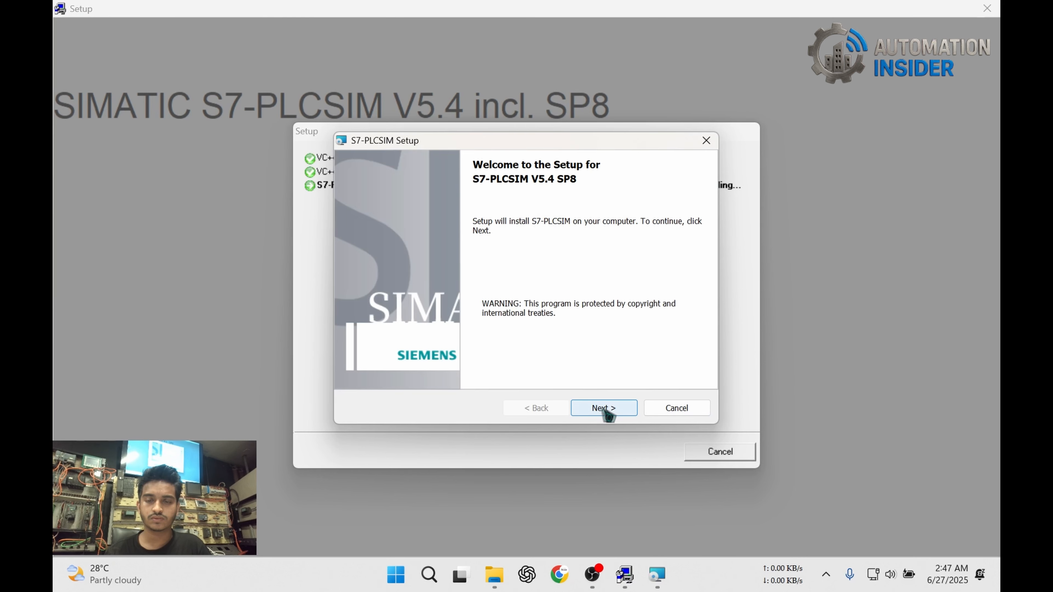
{"action": "left_click", "coordinate": [604, 408]}
- Cancel the S7-PLCSIM installation and finish the remaining setup dialogs to exit setup
{"action": "left_click", "coordinate": [689, 410]}
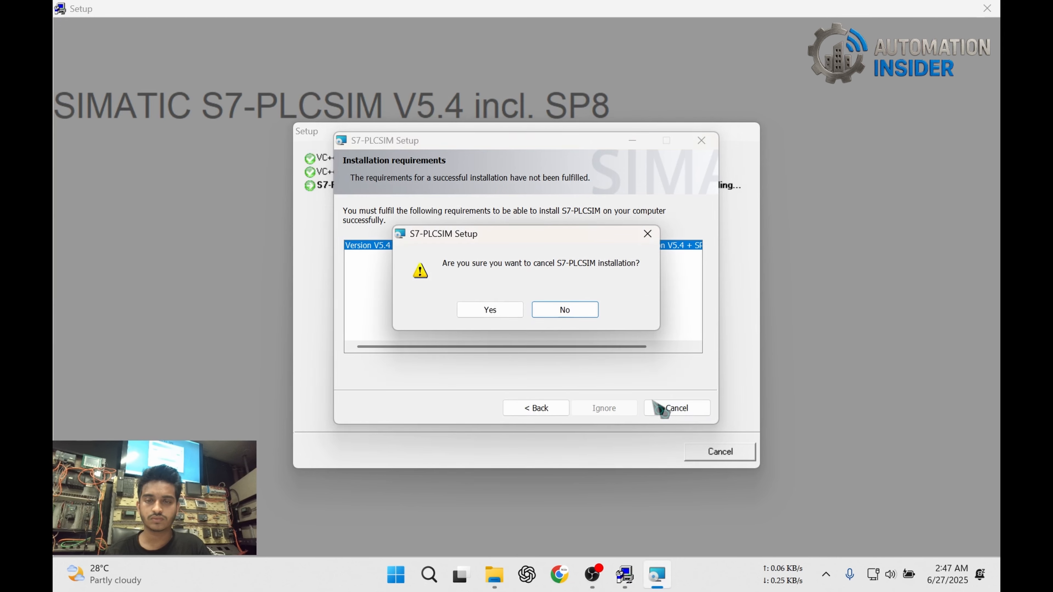
{"action": "left_click", "coordinate": [490, 308]}
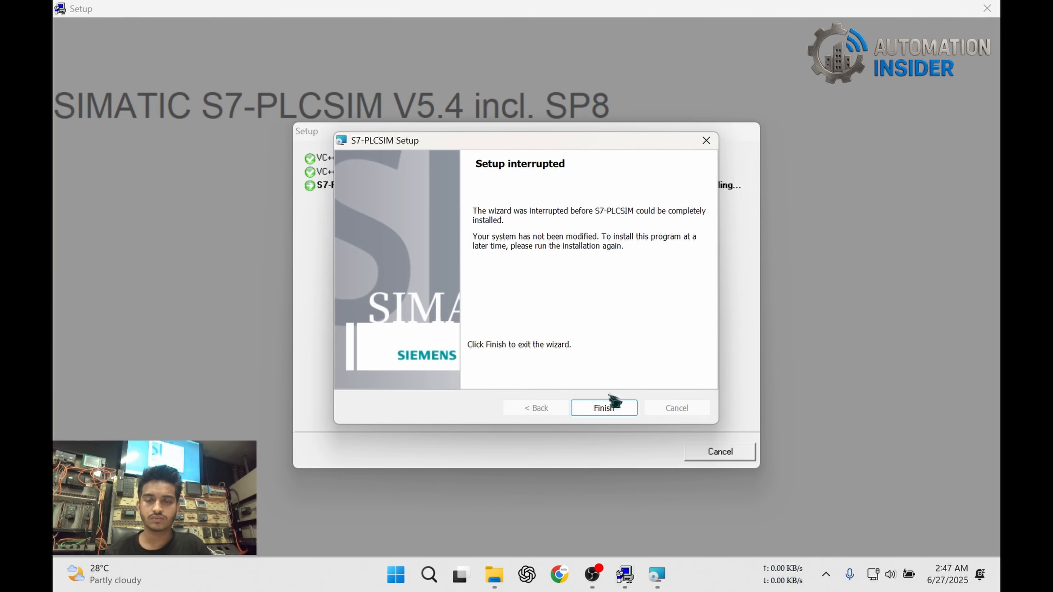
{"action": "left_click", "coordinate": [609, 407]}
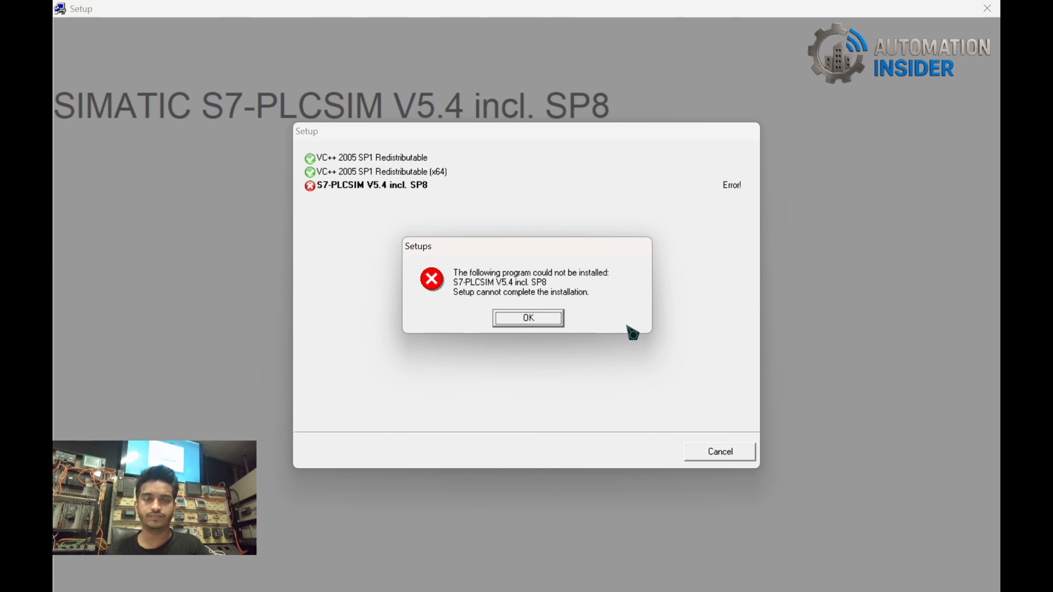
{"action": "left_click", "coordinate": [546, 322]}
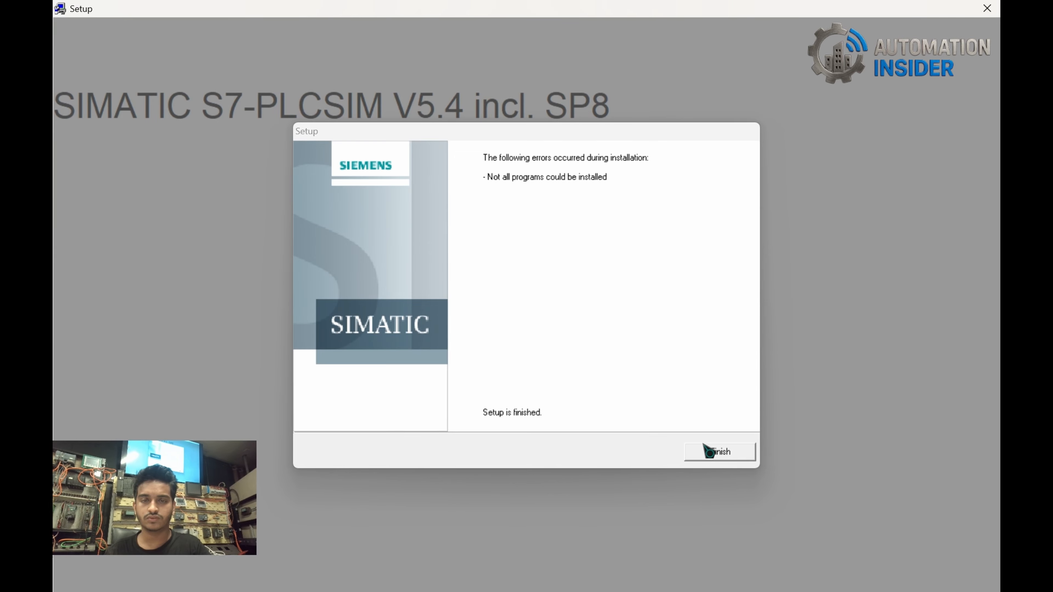
{"action": "left_click", "coordinate": [706, 456]}
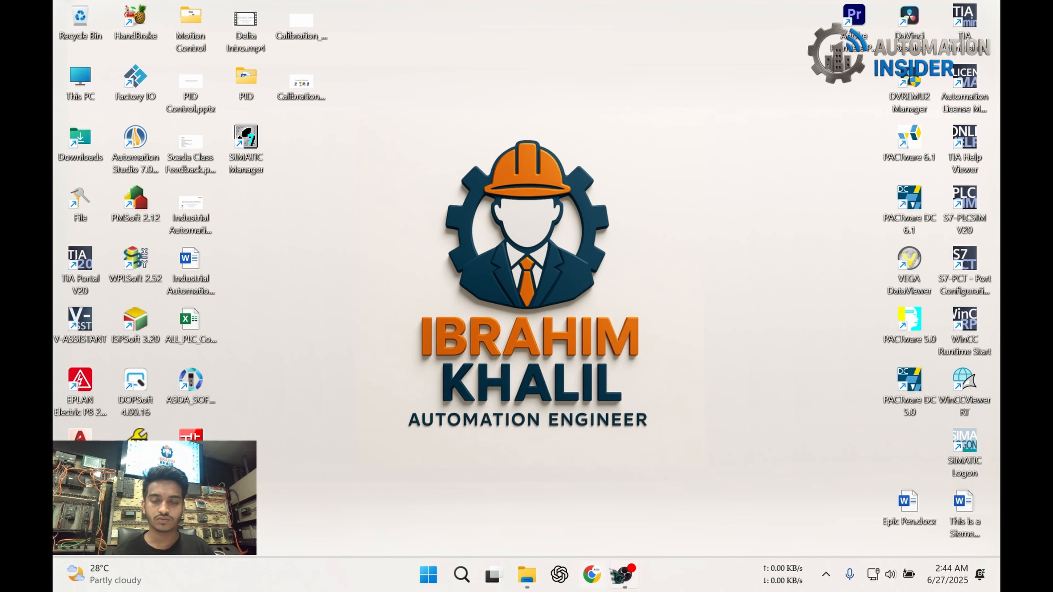
- Open the Sim_EKB_Install_ 2023_04_04 folder and run Sim_EKB_Install_2023_04_04_Run_as_Admin.exe as administrator
{"action": "left_click", "coordinate": [523, 585]}
{"action": "double_click", "coordinate": [541, 183]}
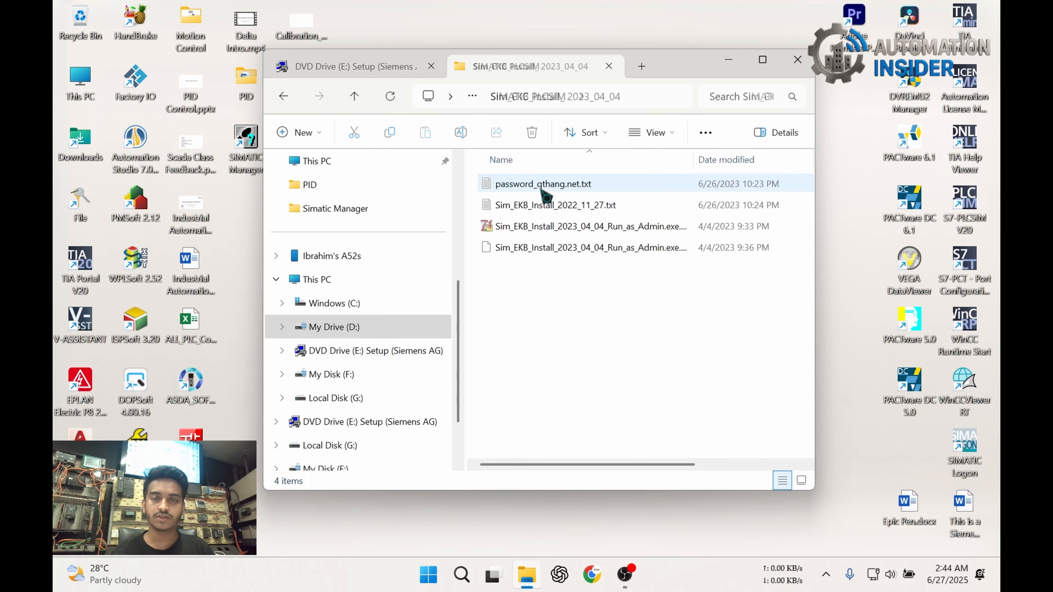
{"action": "left_click", "coordinate": [544, 227]}
{"action": "right_click", "coordinate": [543, 227]}
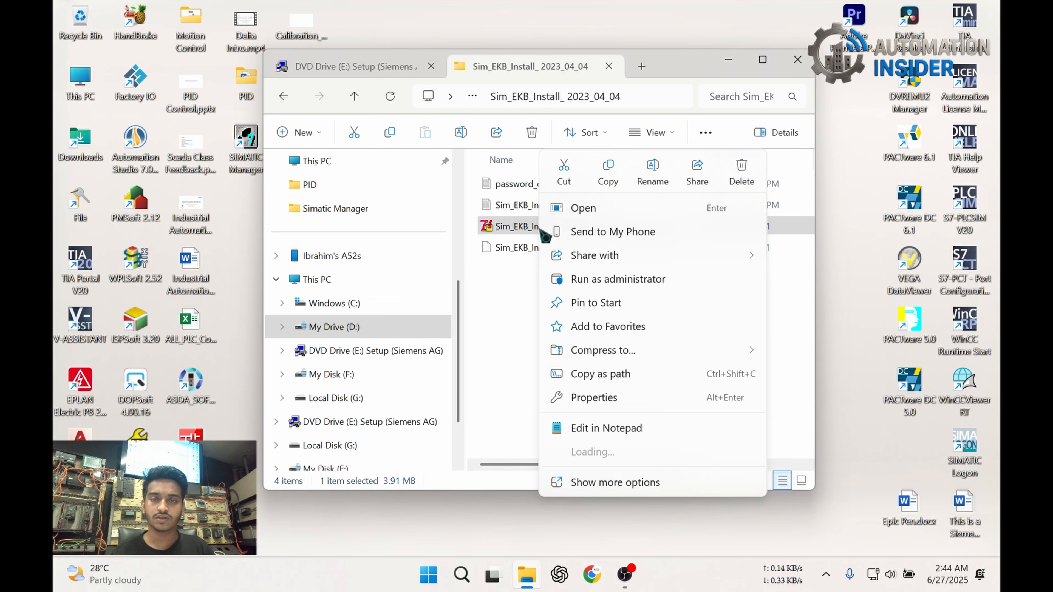
{"action": "left_click", "coordinate": [584, 282]}
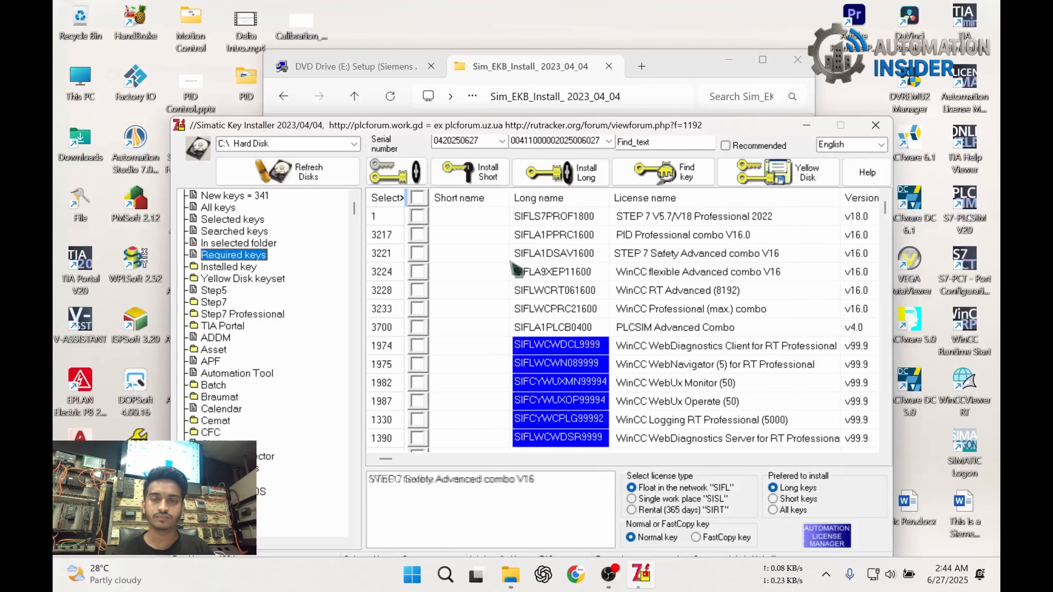
- Select all required keys, install them as short keys while overwriting all existing key files, and close the key installer
{"action": "left_click", "coordinate": [417, 198]}
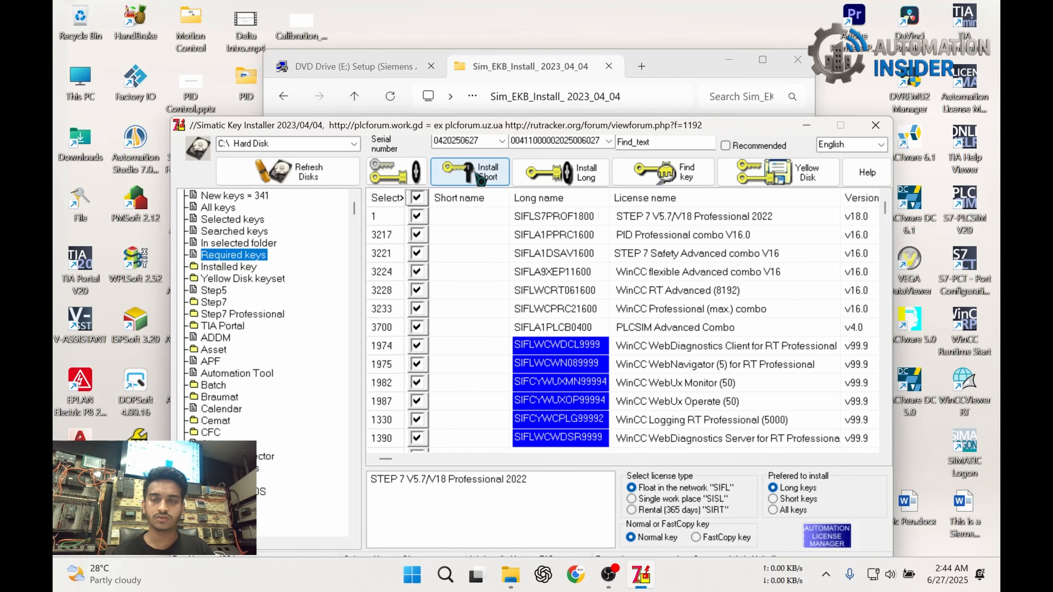
{"action": "left_click", "coordinate": [482, 179]}
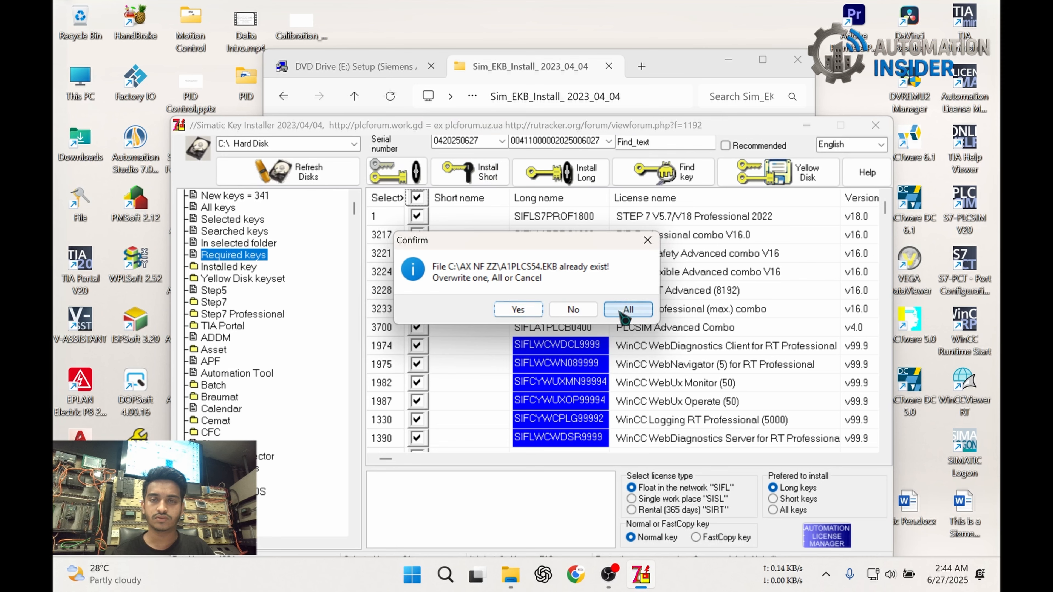
{"action": "left_click", "coordinate": [627, 310]}
{"action": "left_click", "coordinate": [876, 125]}
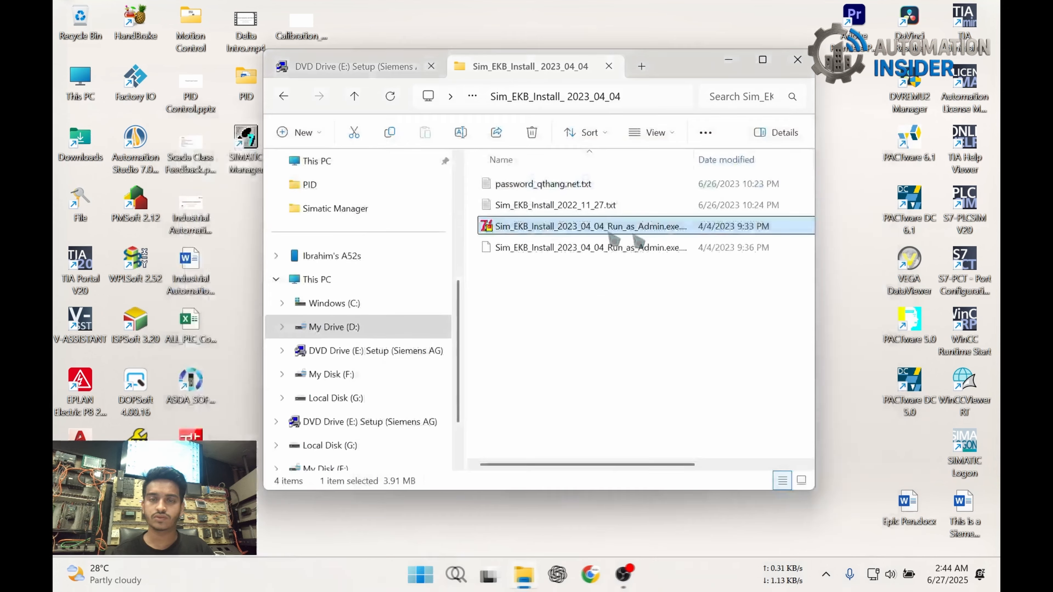
- Rerun the key installer as administrator, install all required keys as long keys overwriting all existing files, and return to the desktop
{"action": "right_click", "coordinate": [576, 227]}
{"action": "left_click", "coordinate": [610, 284]}
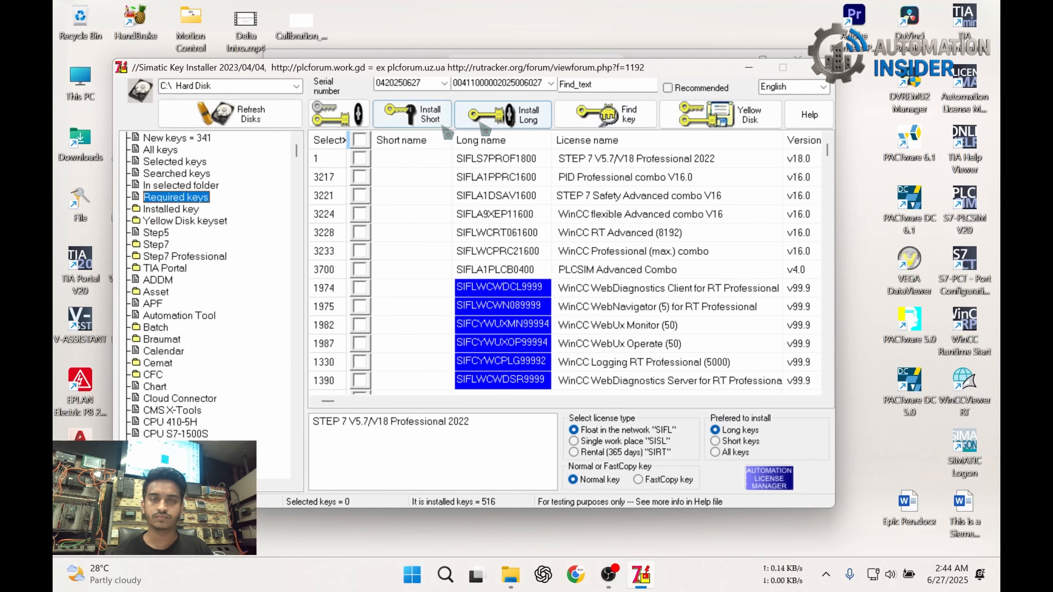
{"action": "left_click", "coordinate": [359, 142]}
{"action": "left_click", "coordinate": [459, 121]}
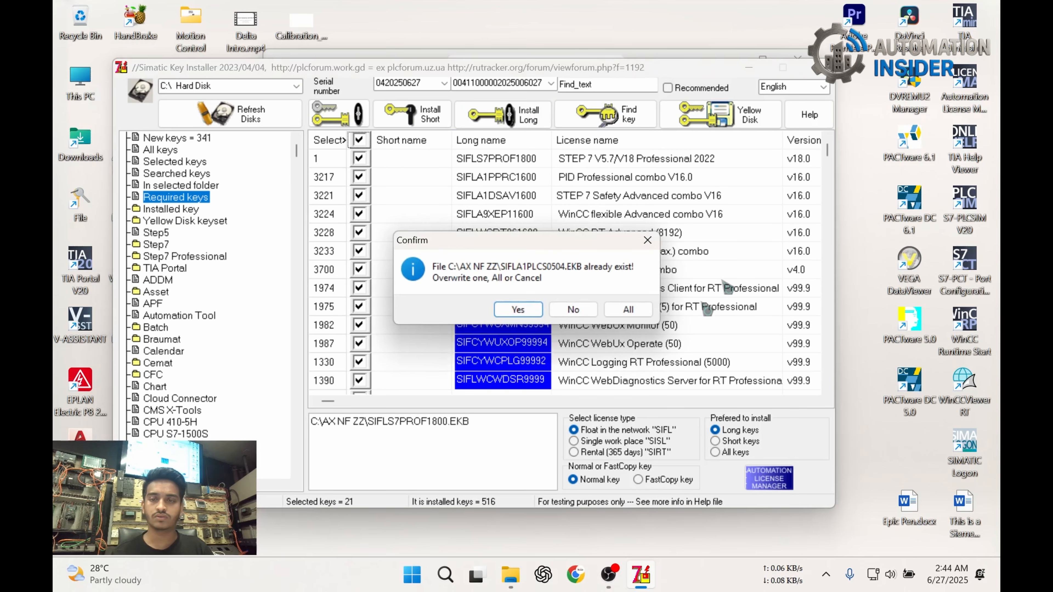
{"action": "left_click", "coordinate": [630, 310]}
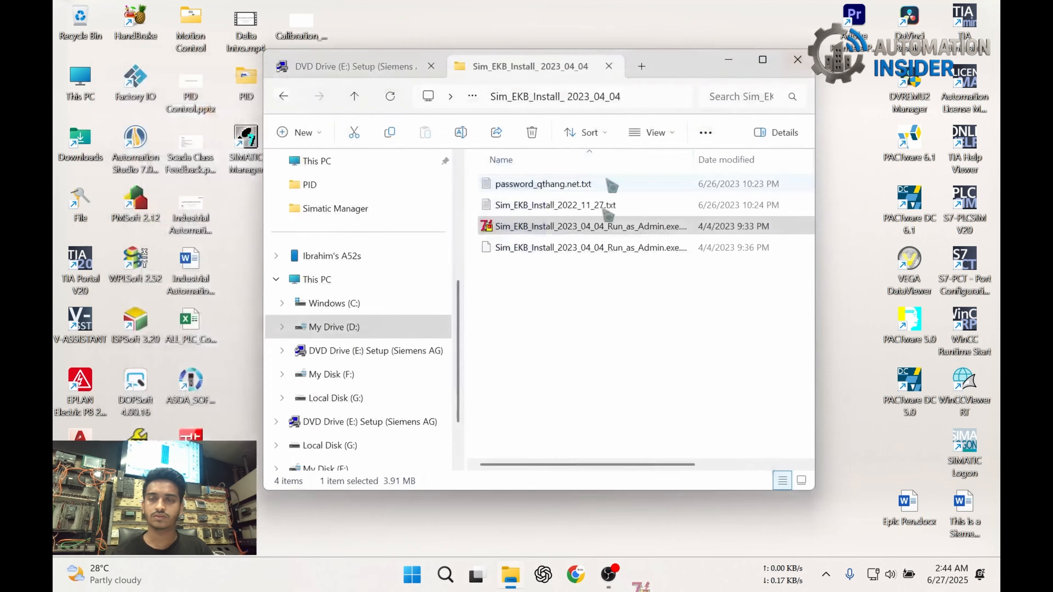
{"action": "left_click", "coordinate": [814, 67]}
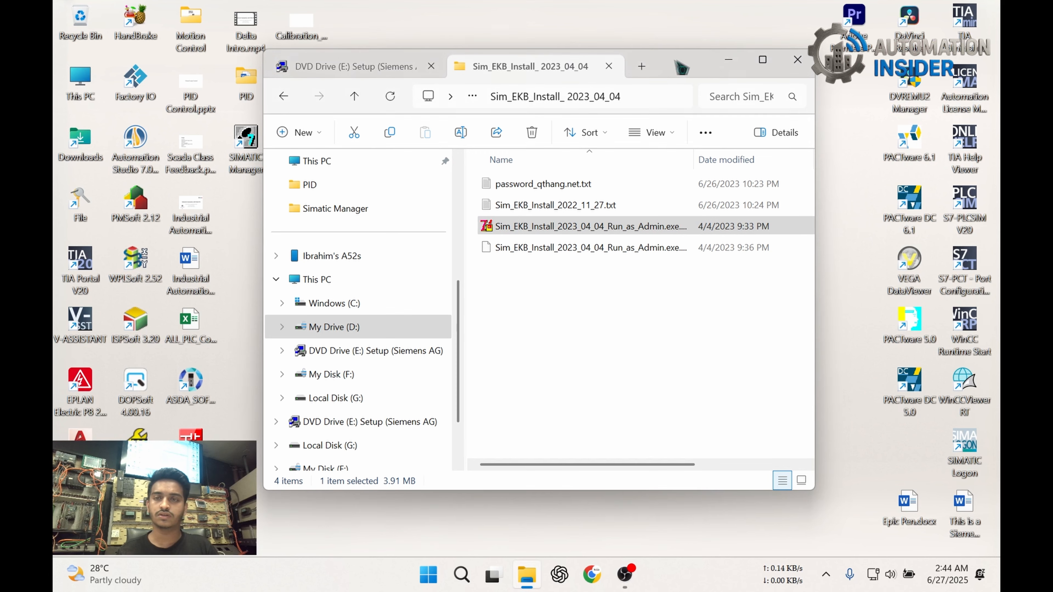
{"action": "left_click", "coordinate": [727, 62]}
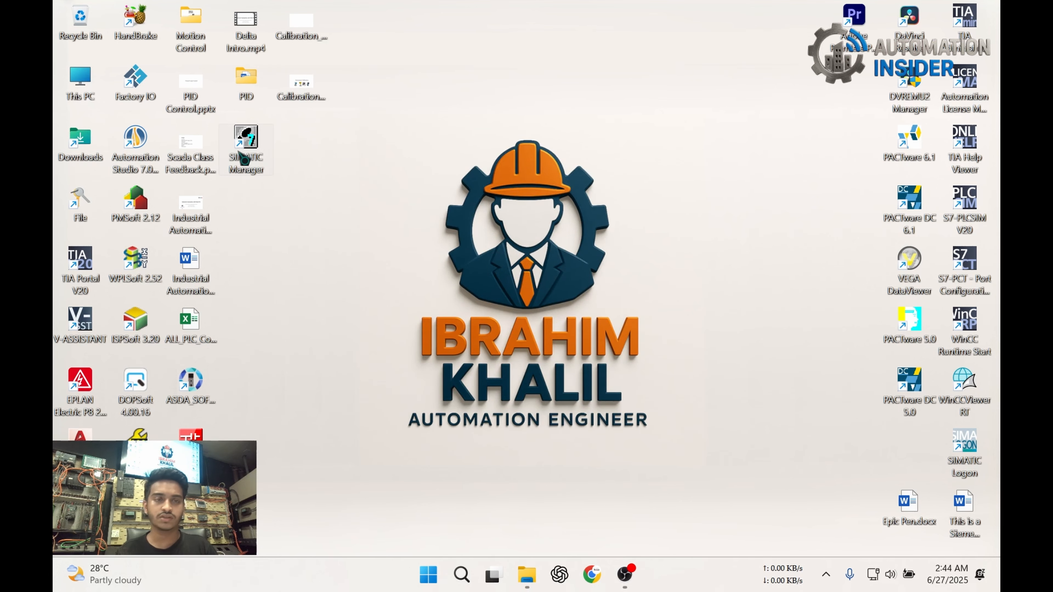